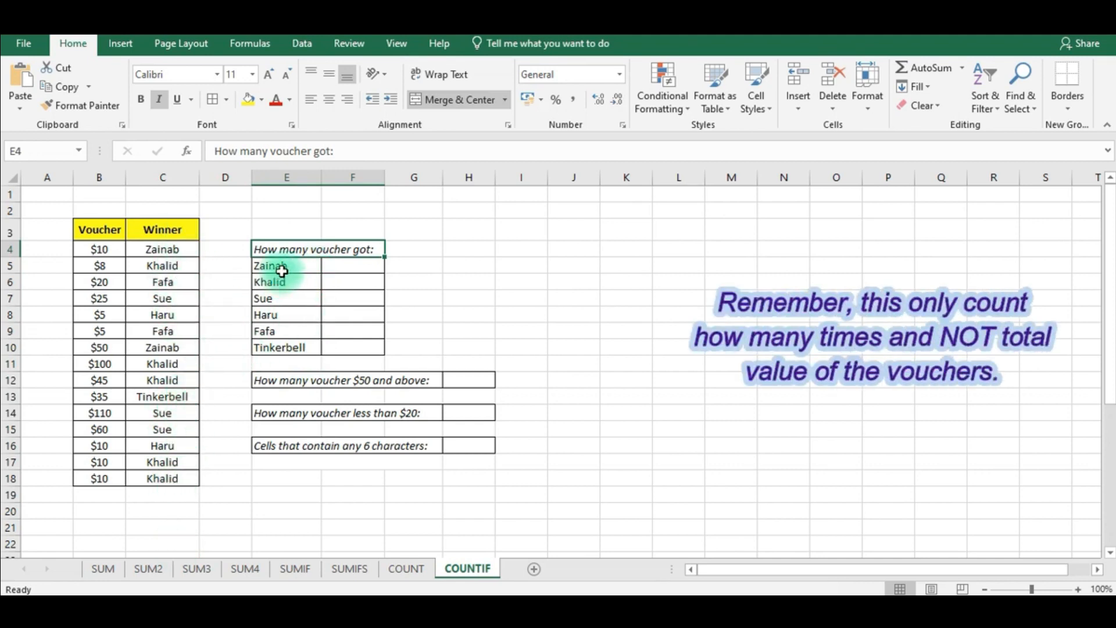
Step: In F5, enter a COUNTIF formula over winner range C4:C18 with the name listed in E5 as a quoted text criterion
{"action": "left_click", "coordinate": [351, 270]}
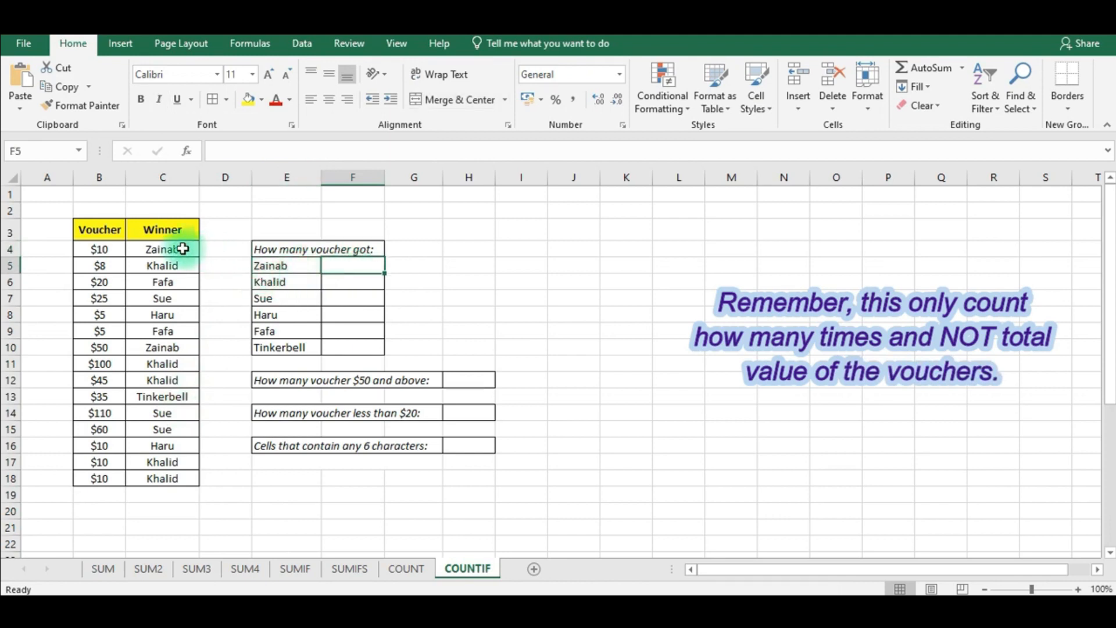
{"action": "left_click", "coordinate": [183, 249]}
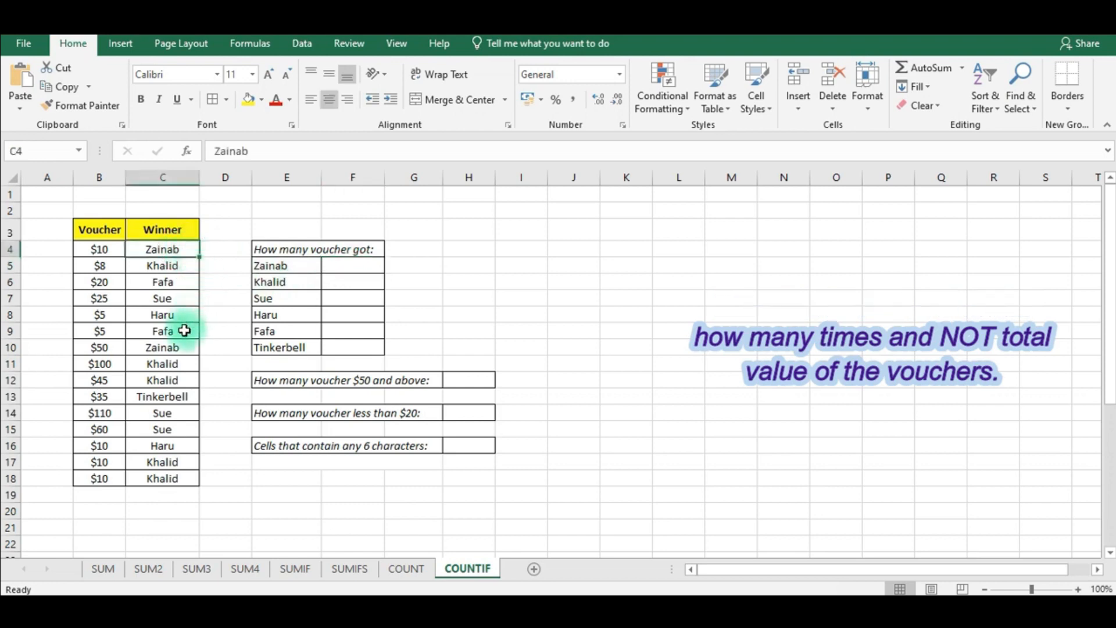
{"action": "left_click", "coordinate": [172, 349]}
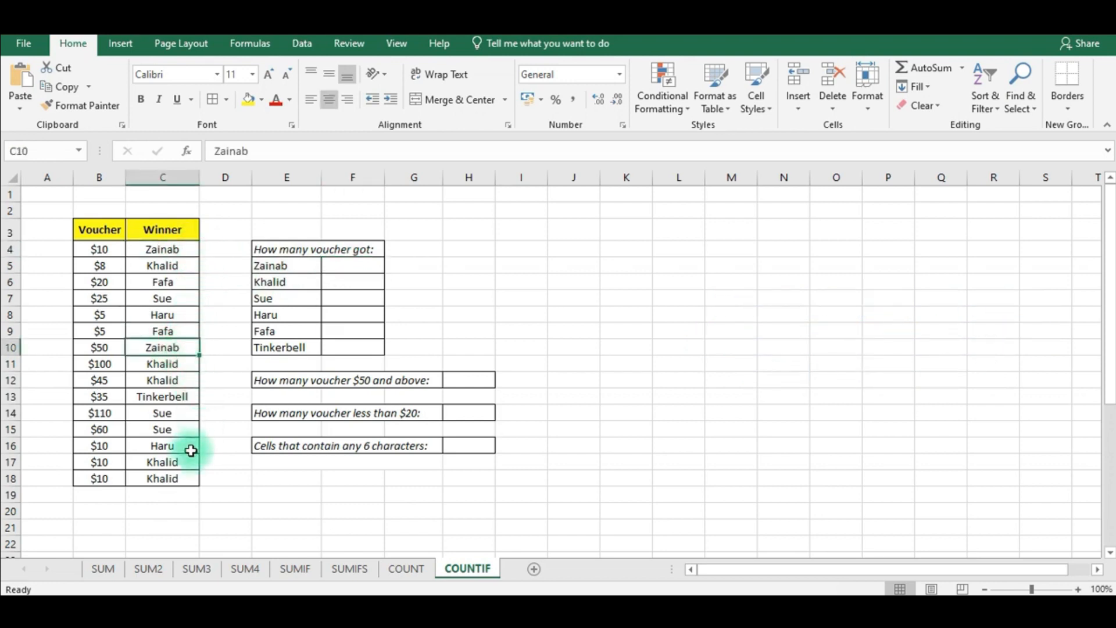
{"action": "left_click", "coordinate": [347, 264]}
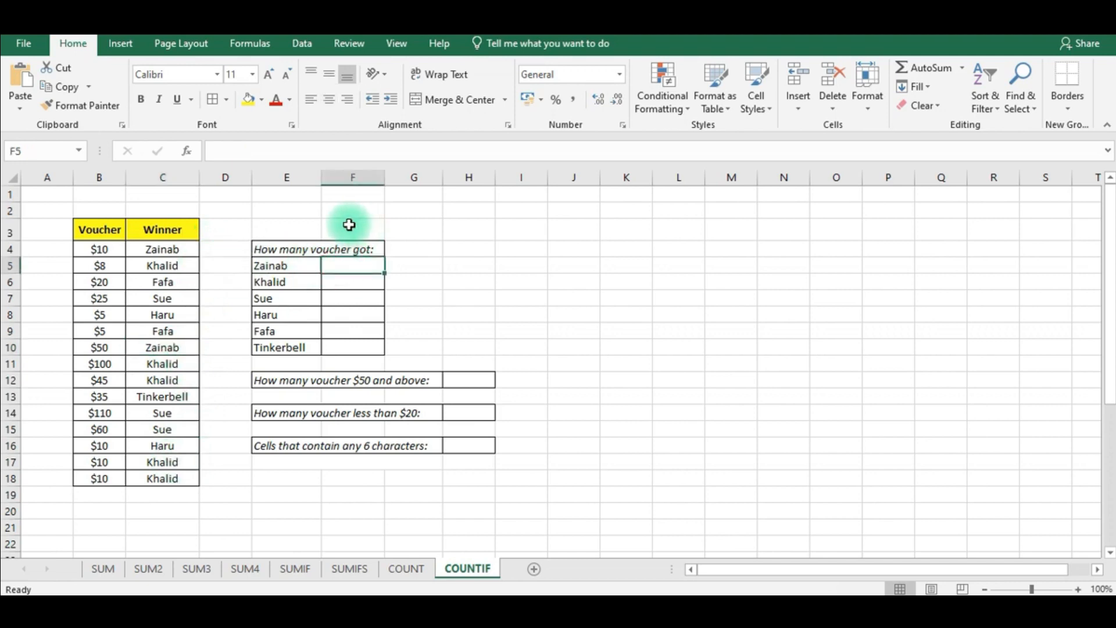
{"action": "type", "text": "=c"}
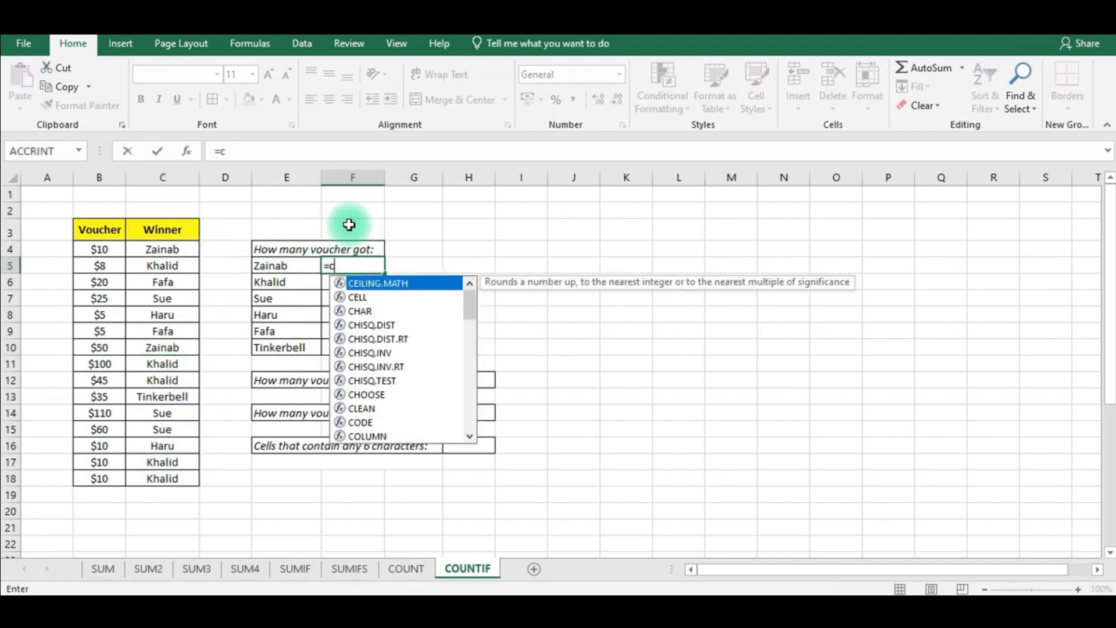
{"action": "type", "text": "ountif"}
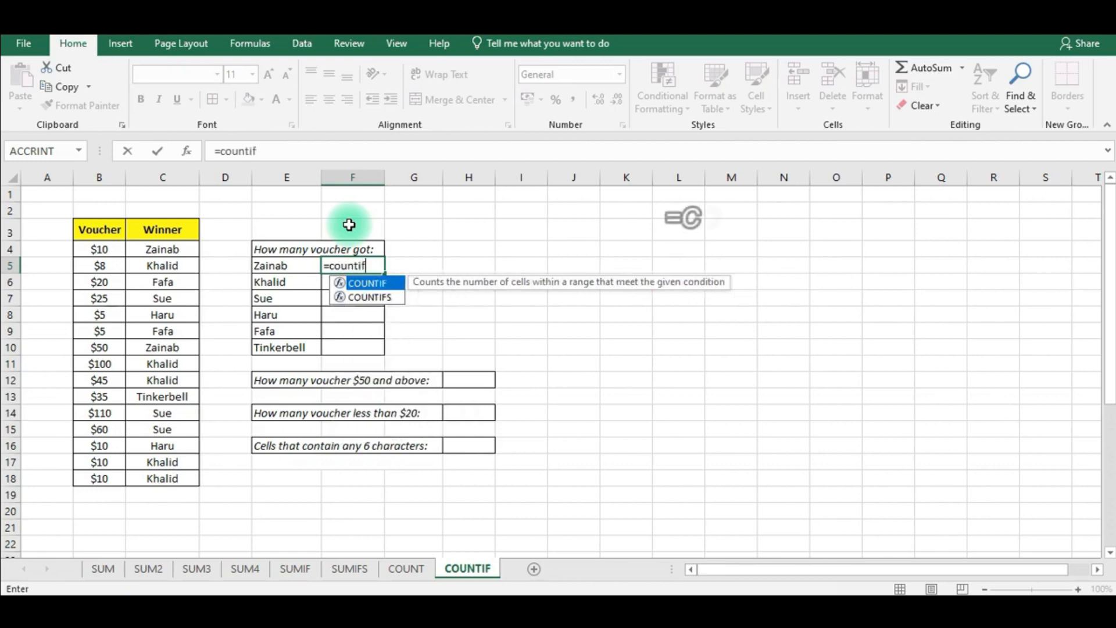
{"action": "type", "text": "("}
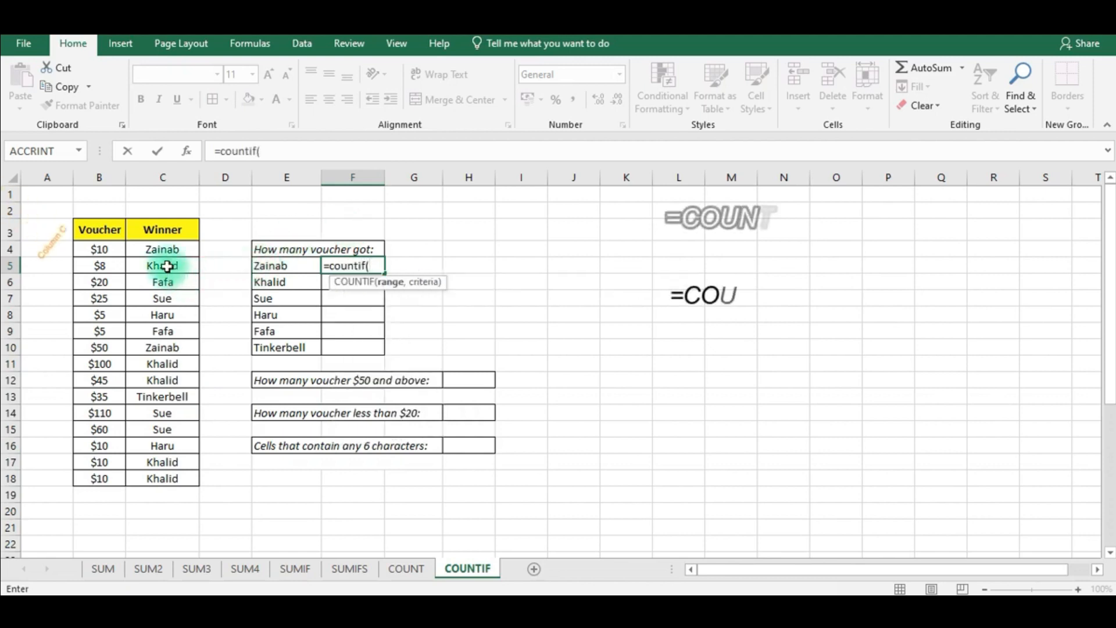
{"action": "left_click_drag", "start_coordinate": [159, 249], "coordinate": [167, 478]}
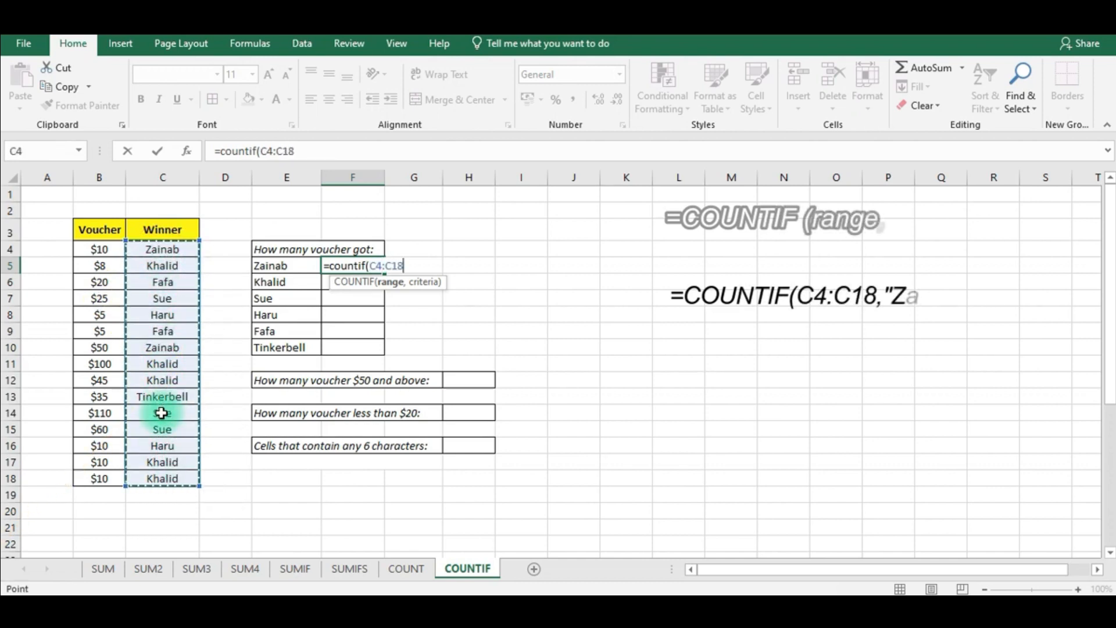
{"action": "type", "text": ",\"Zainab"}
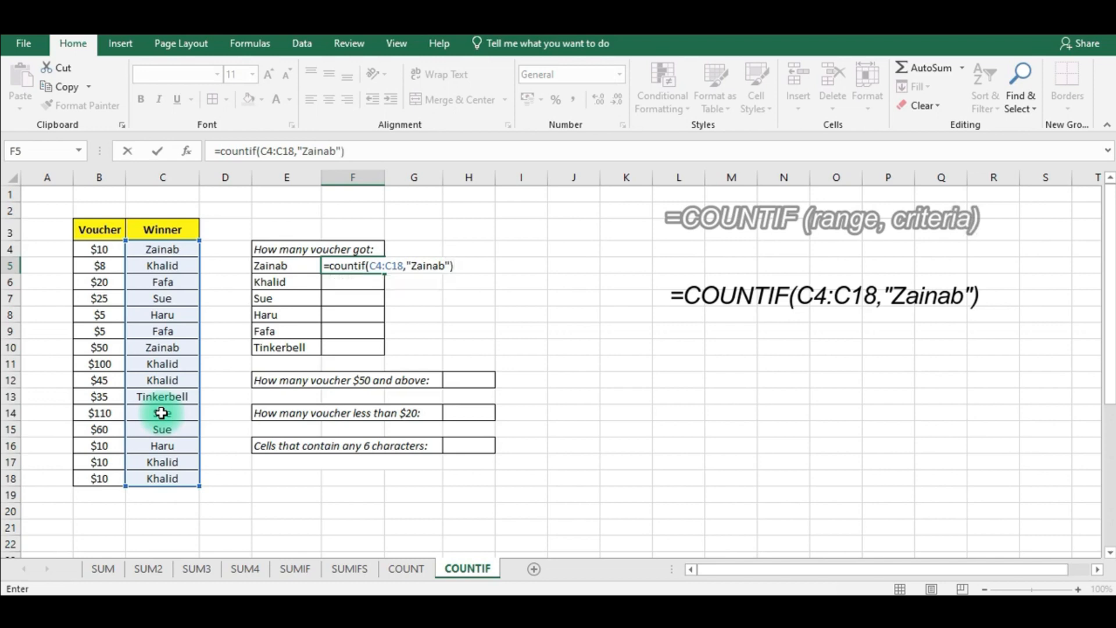
{"action": "key", "text": "Return"}
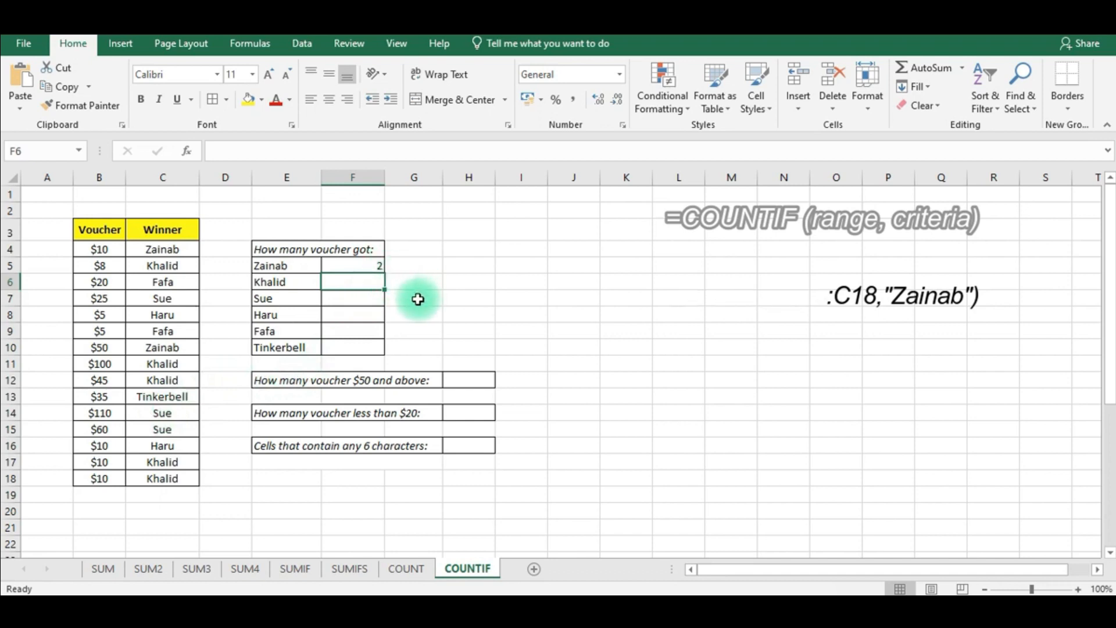
Step: In F6, enter a COUNTIF formula over C4:C18 with the name listed in E6 as a quoted text criterion
{"action": "type", "text": "="}
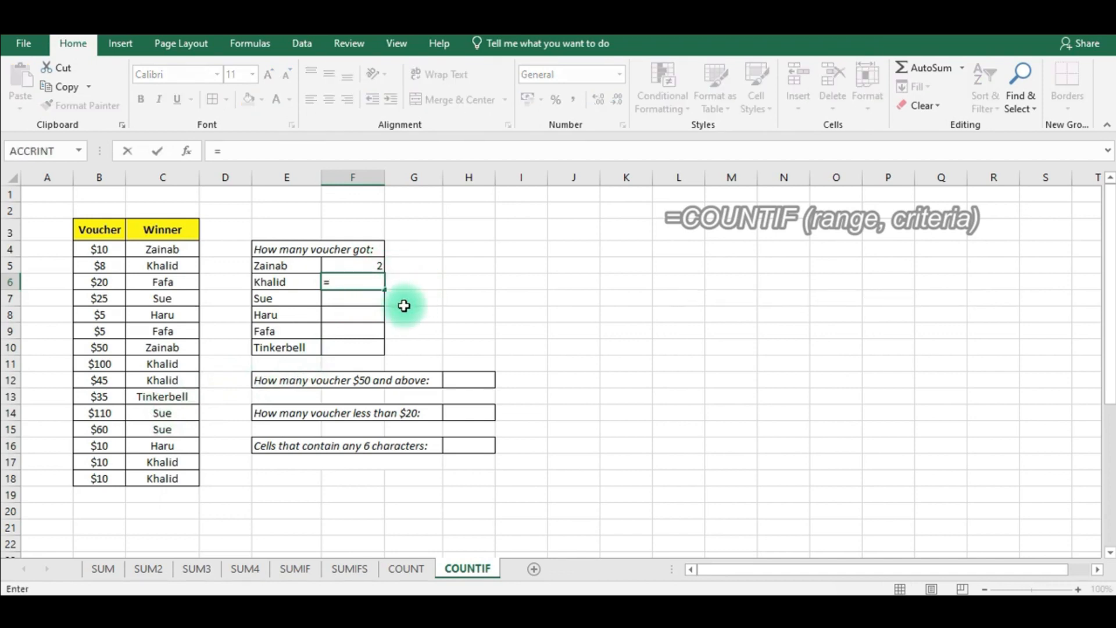
{"action": "type", "text": "countif("}
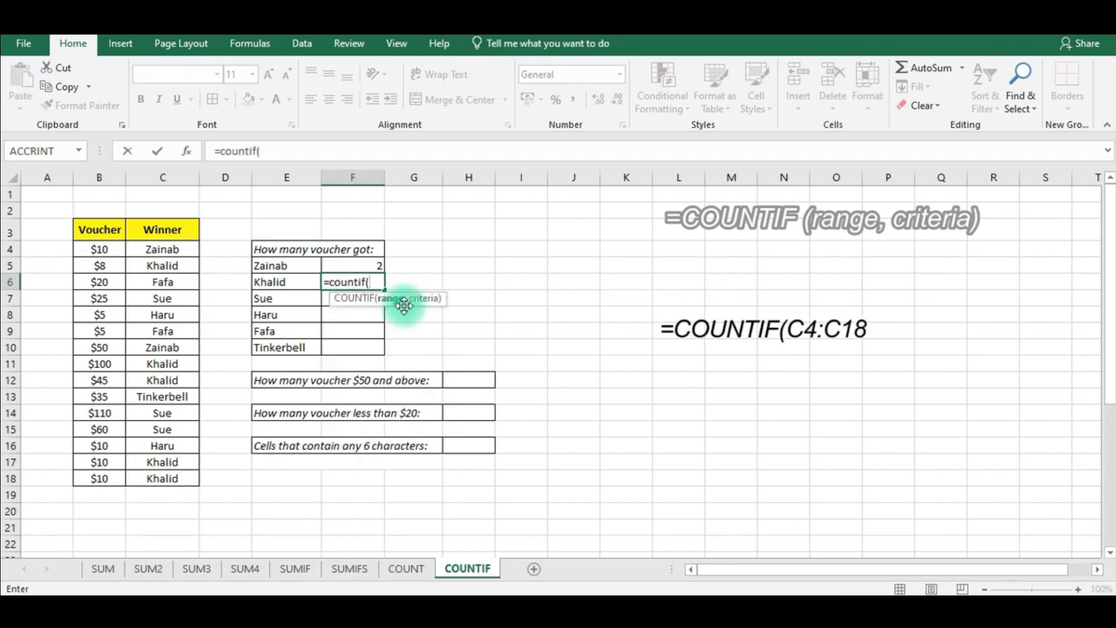
{"action": "left_click_drag", "start_coordinate": [155, 250], "coordinate": [159, 478]}
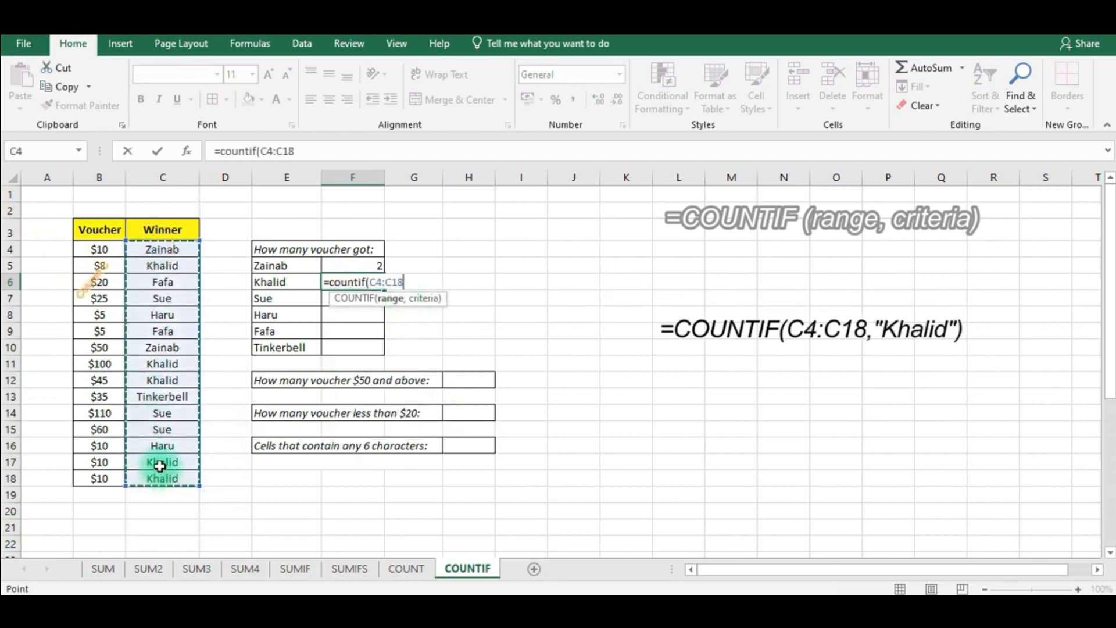
{"action": "type", "text": ",\"K"}
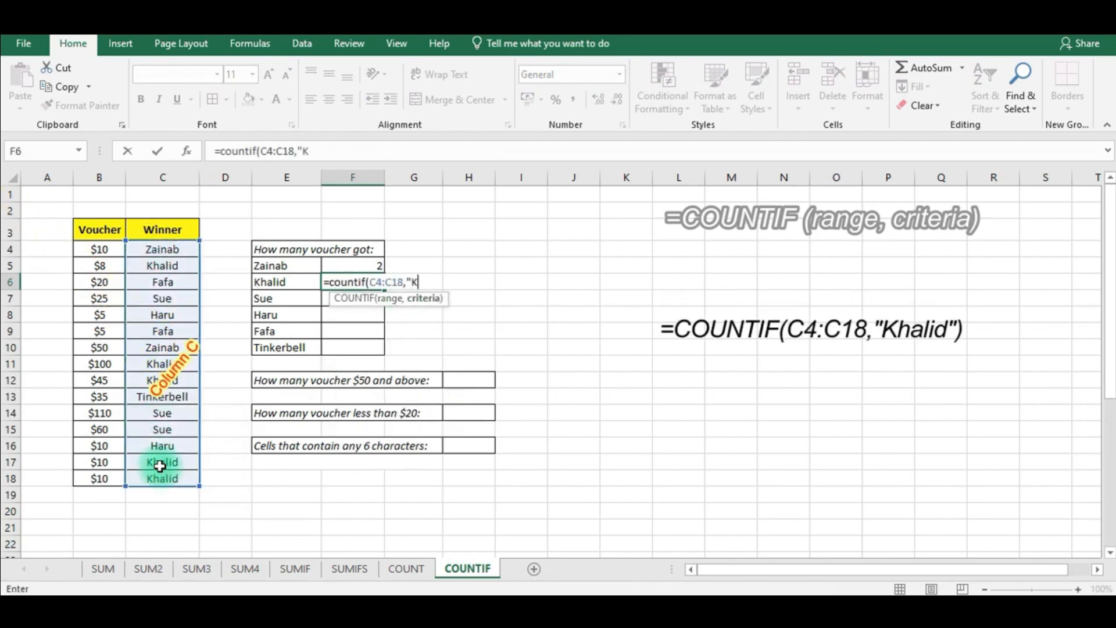
{"action": "type", "text": "halid\")"}
{"action": "key", "text": "Return"}
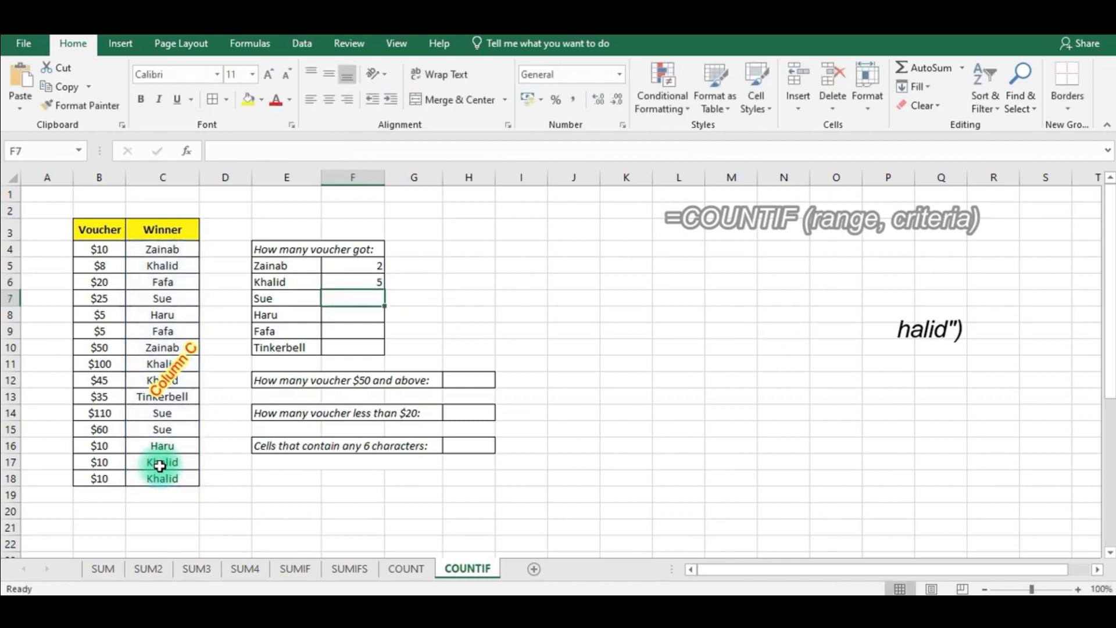
Step: In F7, enter a COUNTIF formula over C4:C18 with the name listed in E7 as a quoted text criterion
{"action": "type", "text": "="}
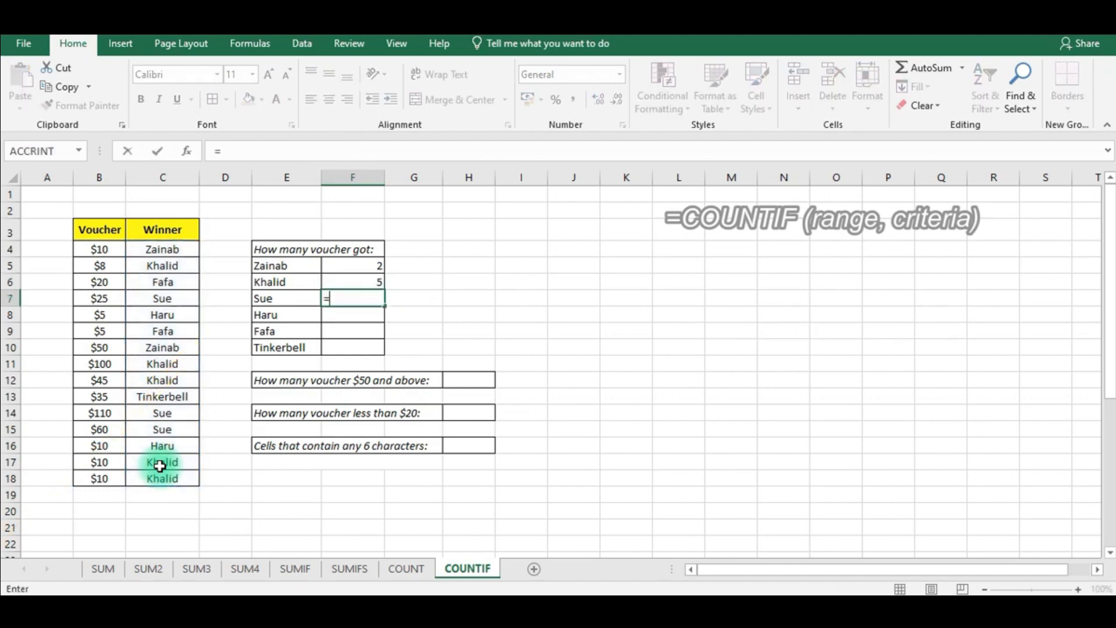
{"action": "type", "text": "countif("}
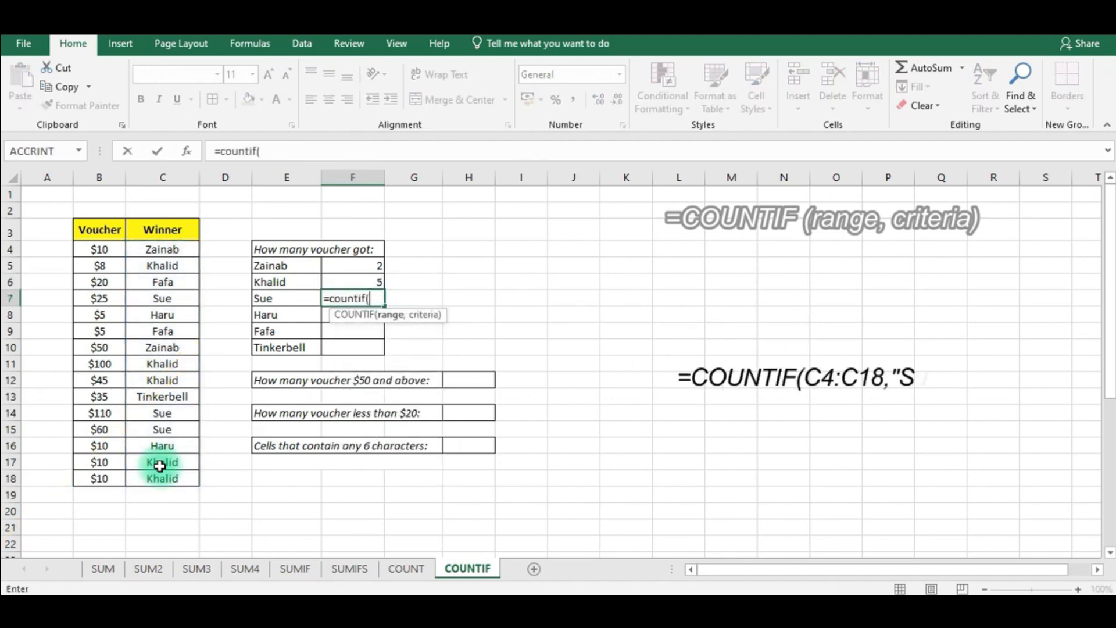
{"action": "left_click_drag", "start_coordinate": [155, 250], "coordinate": [167, 474]}
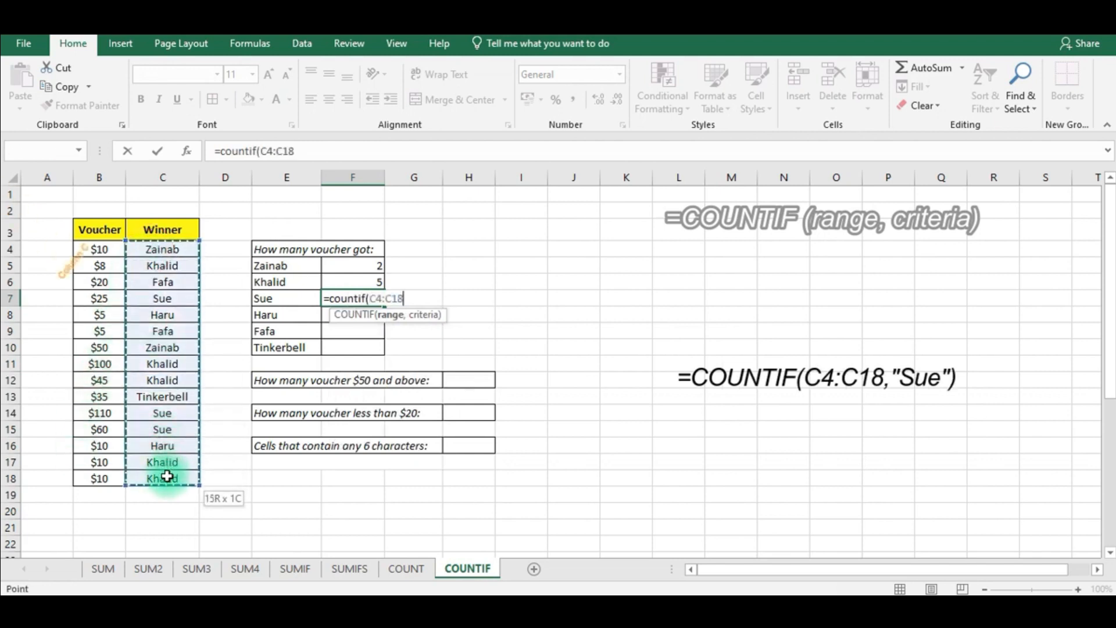
{"action": "type", "text": ",\""}
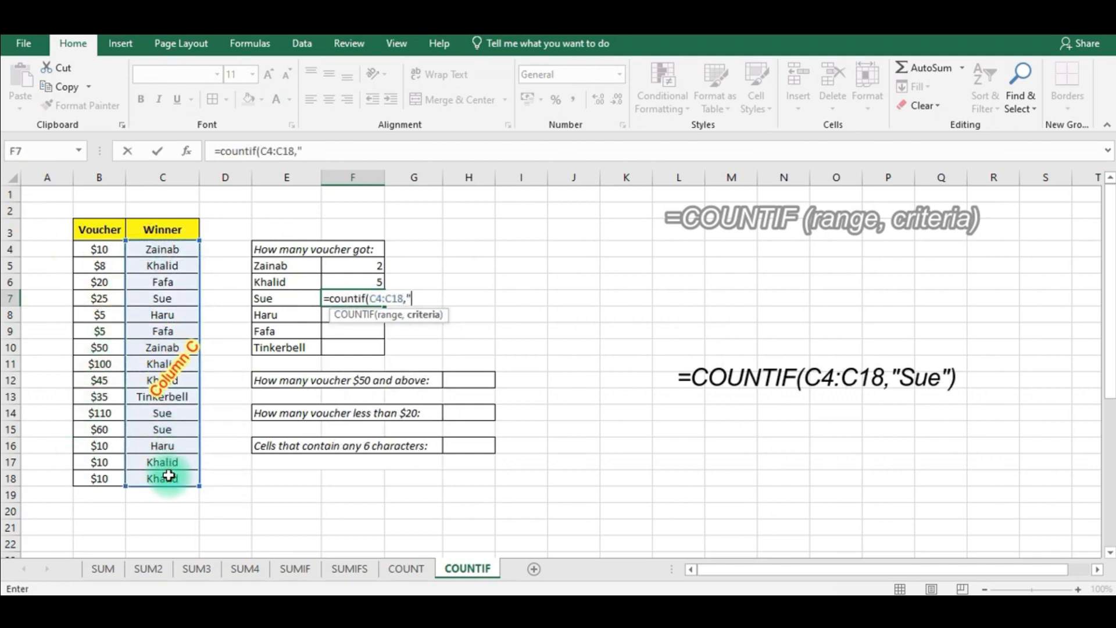
{"action": "type", "text": "Sue\")"}
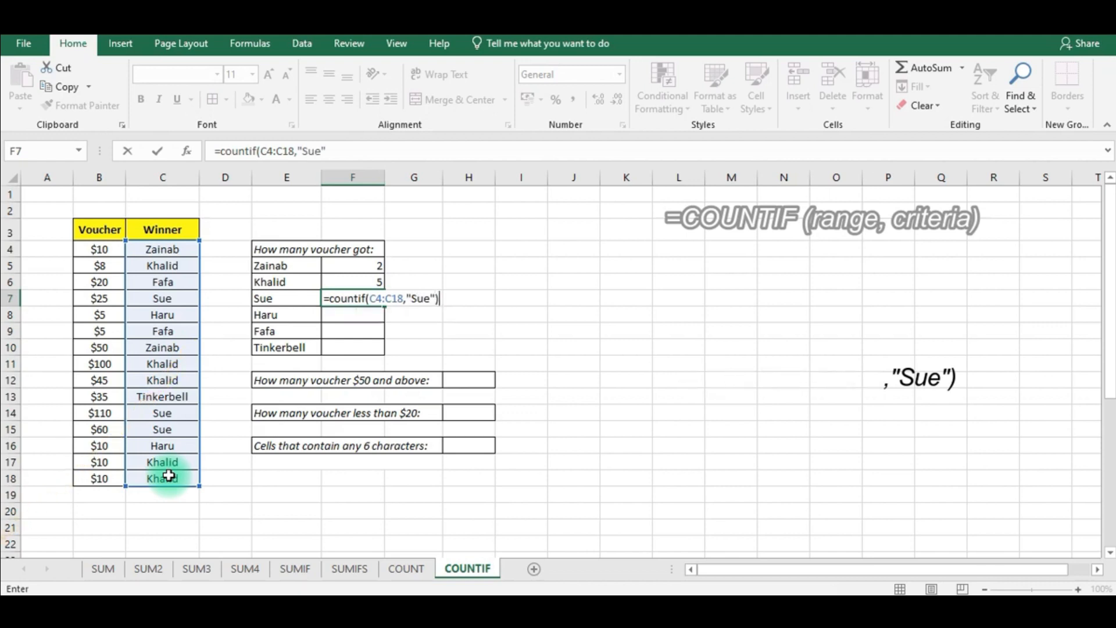
{"action": "key", "text": "Return"}
Step: In F8, enter a COUNTIF formula over C4:C18 with the name listed in E8 as a quoted text criterion
{"action": "type", "text": "=coun"}
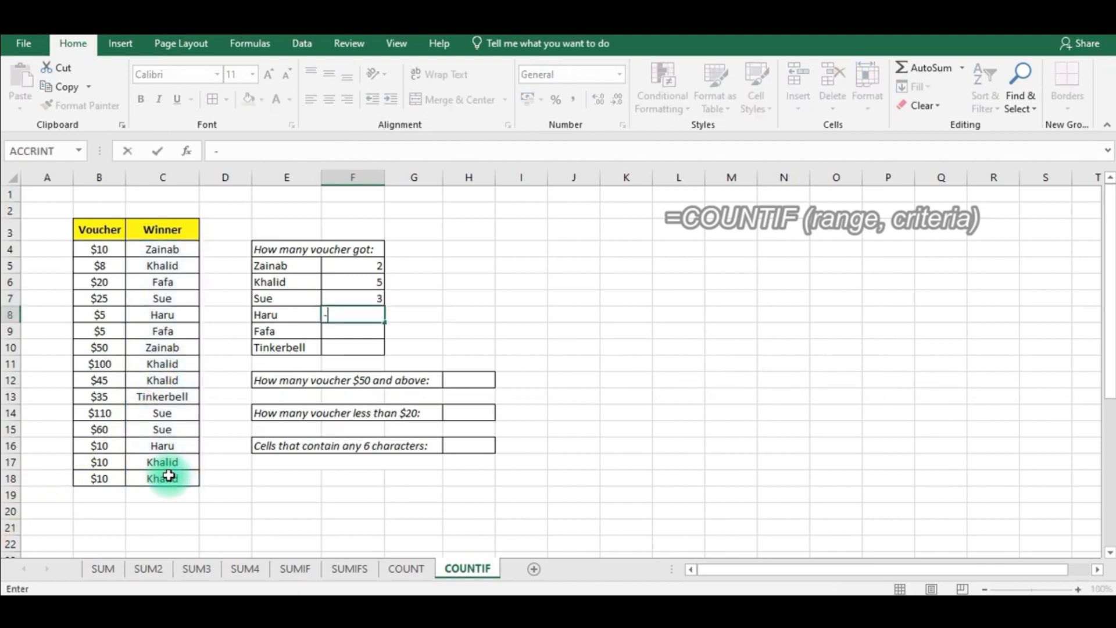
{"action": "type", "text": "tif("}
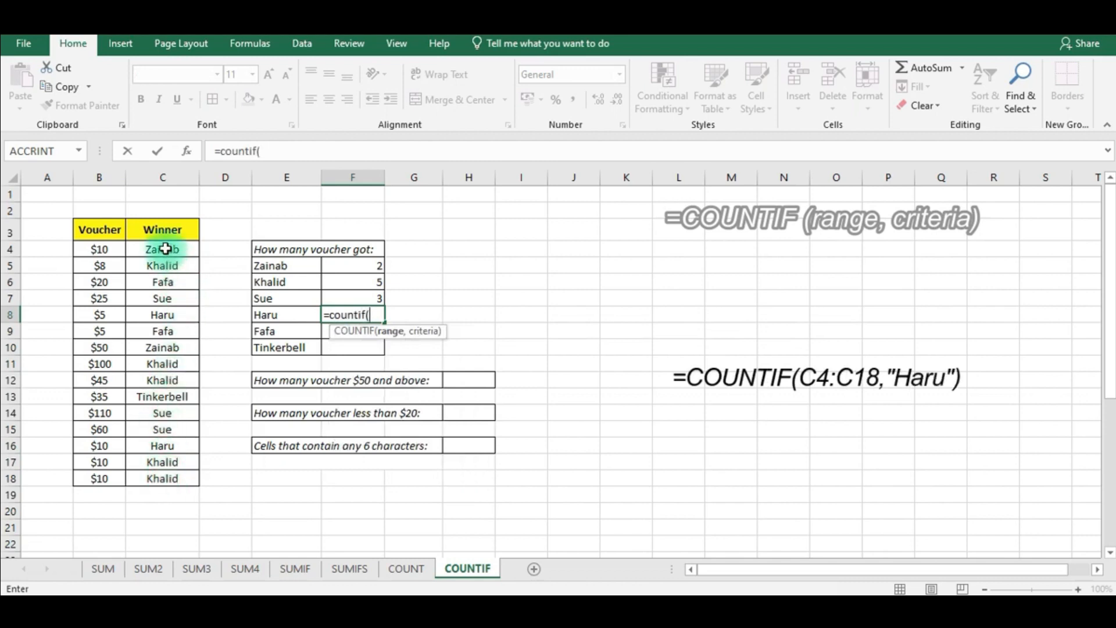
{"action": "left_click_drag", "start_coordinate": [160, 247], "coordinate": [167, 472]}
{"action": "type", "text": ","}
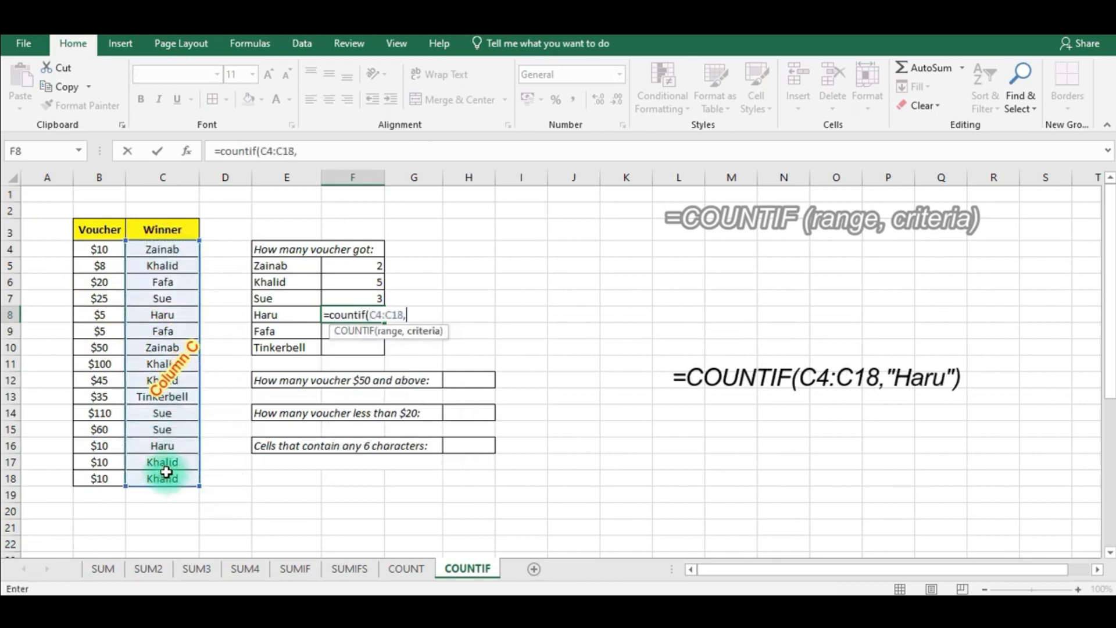
{"action": "type", "text": "\""}
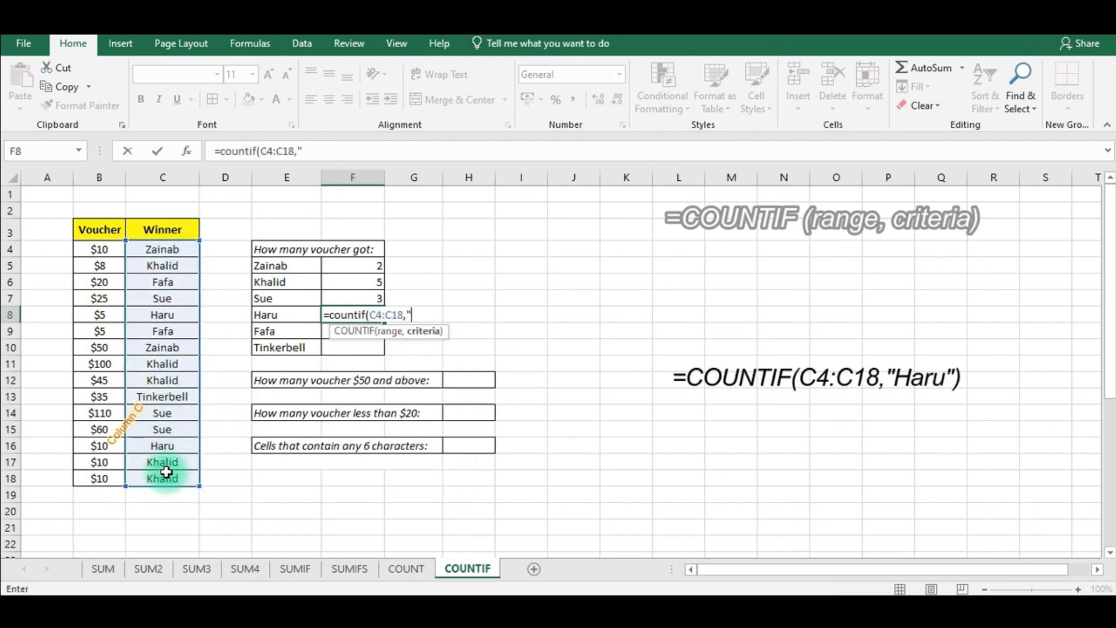
{"action": "type", "text": "Haru\""}
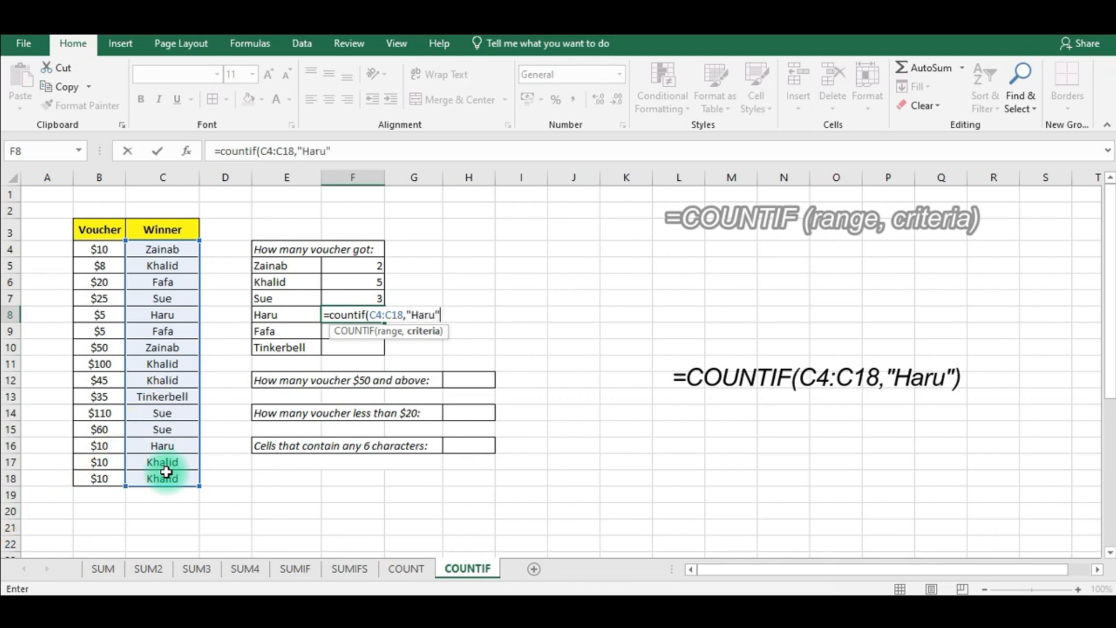
{"action": "type", "text": ")"}
{"action": "key", "text": "Return"}
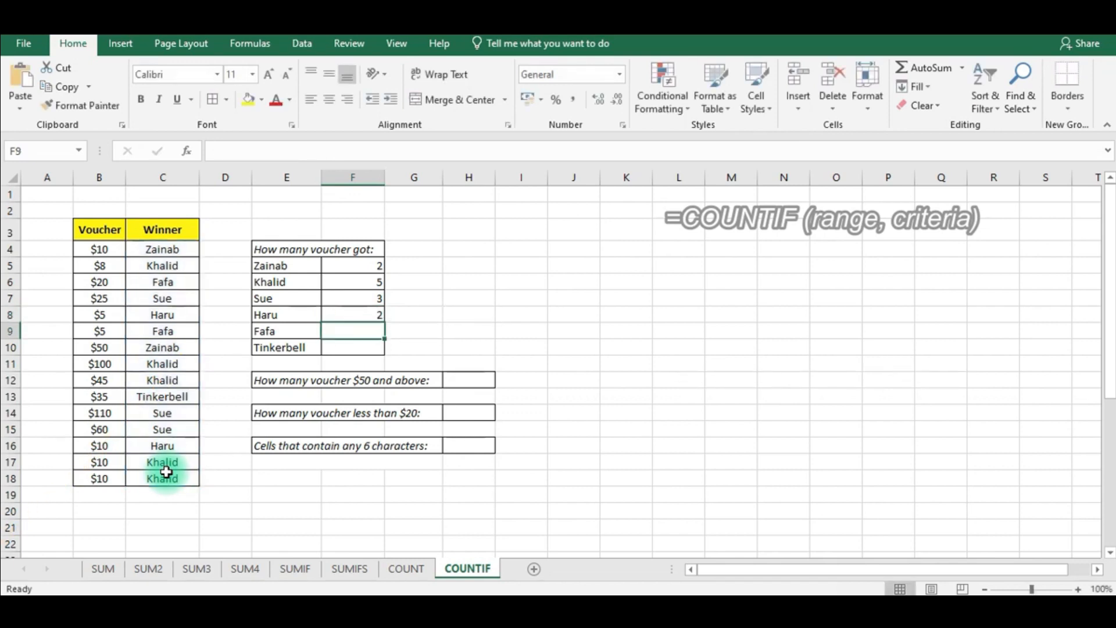
Step: In F9, enter a COUNTIF formula over C4:C18 with the name listed in E9 as a quoted text criterion
{"action": "type", "text": "=cou"}
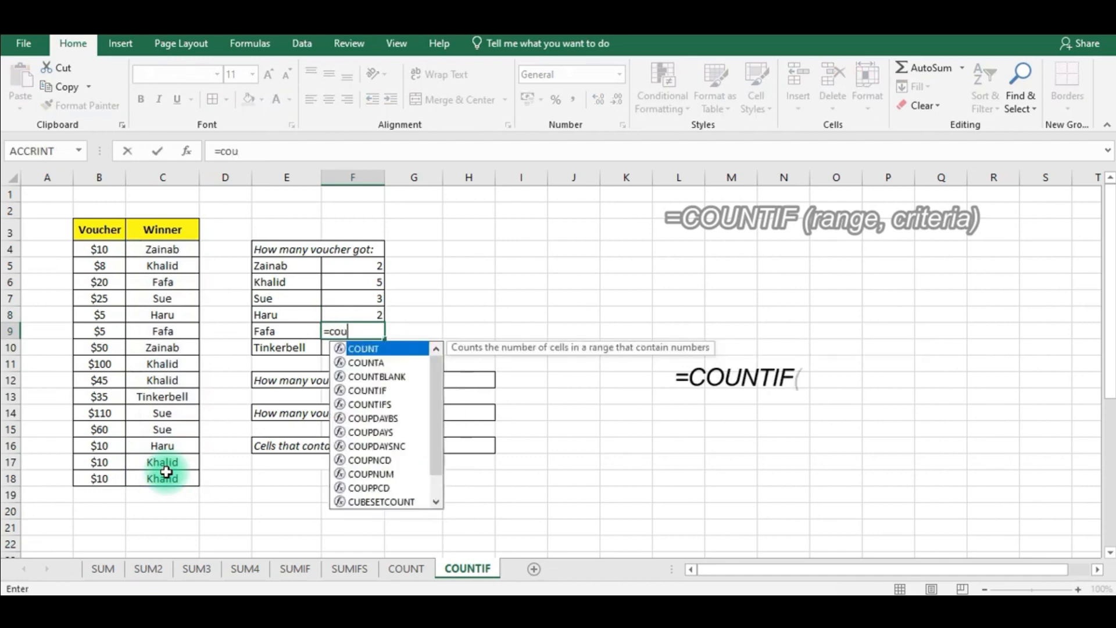
{"action": "type", "text": "ntif("}
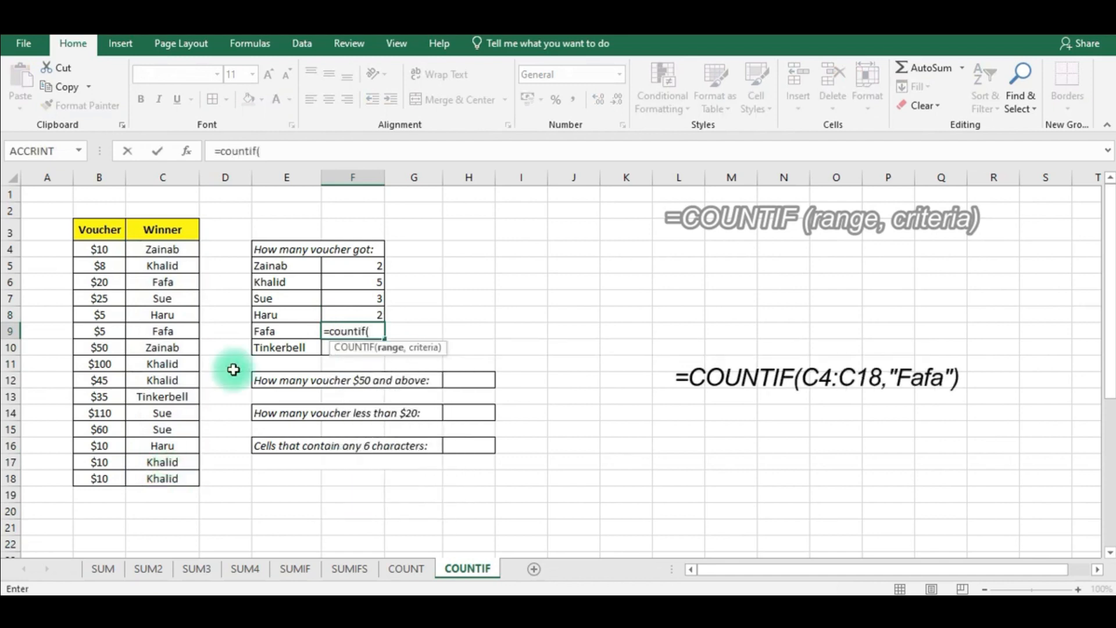
{"action": "left_click_drag", "start_coordinate": [161, 249], "coordinate": [162, 475]}
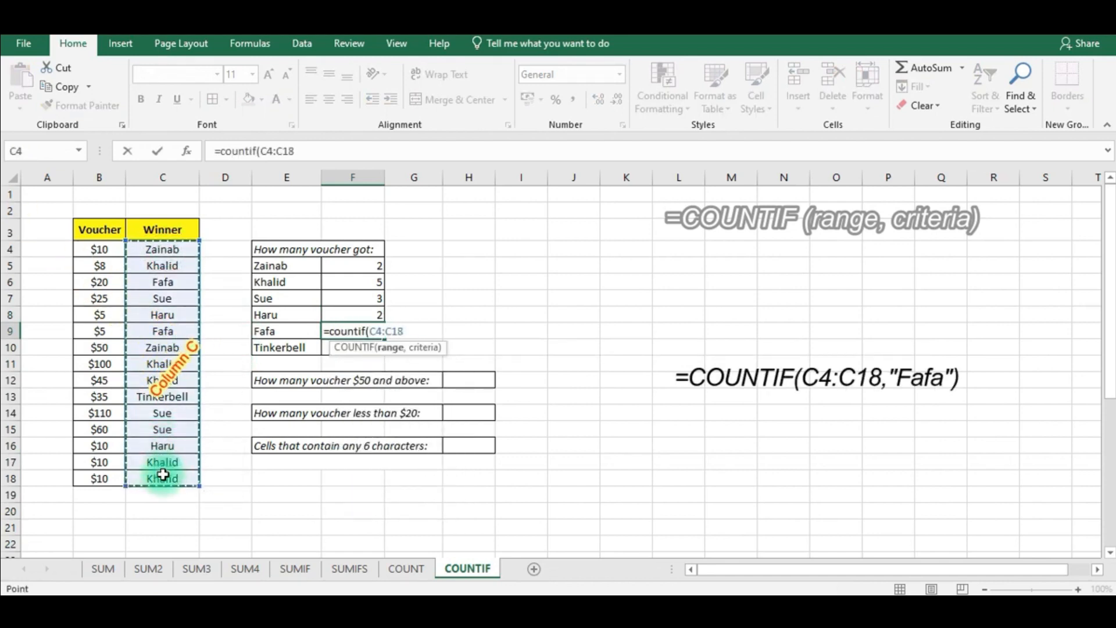
{"action": "type", "text": ",\""}
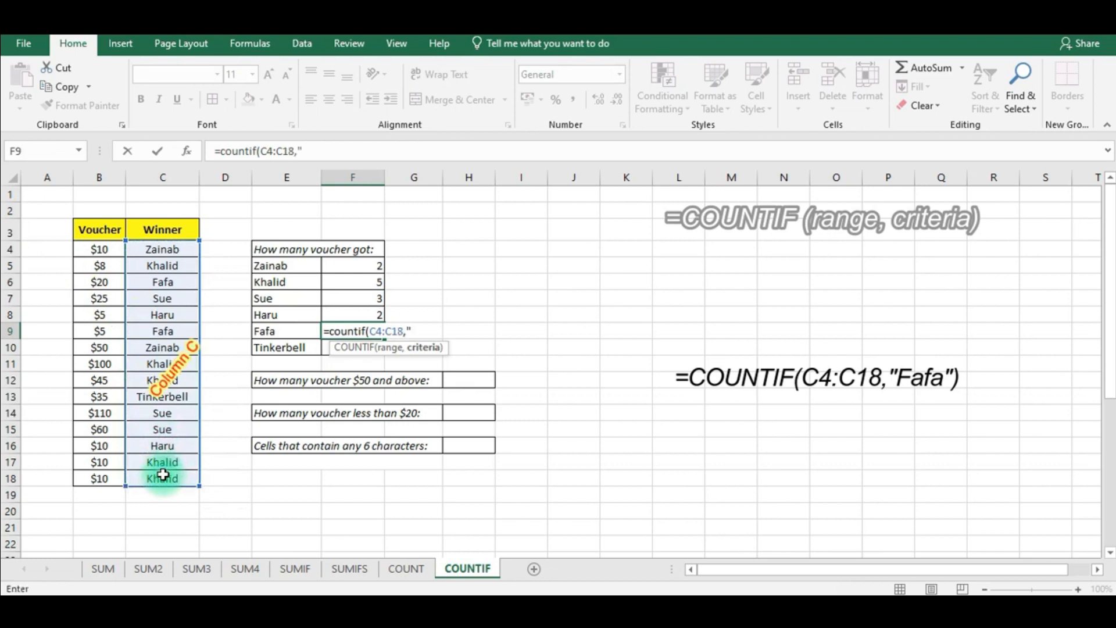
{"action": "type", "text": "Ff"}
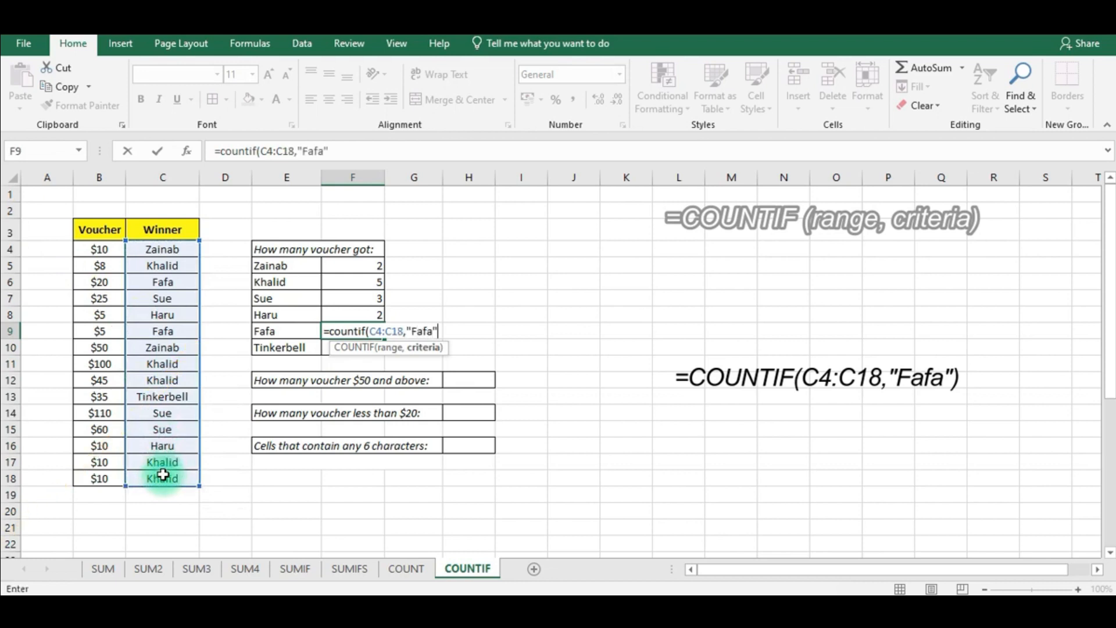
{"action": "type", "text": ")"}
{"action": "key", "text": "Return"}
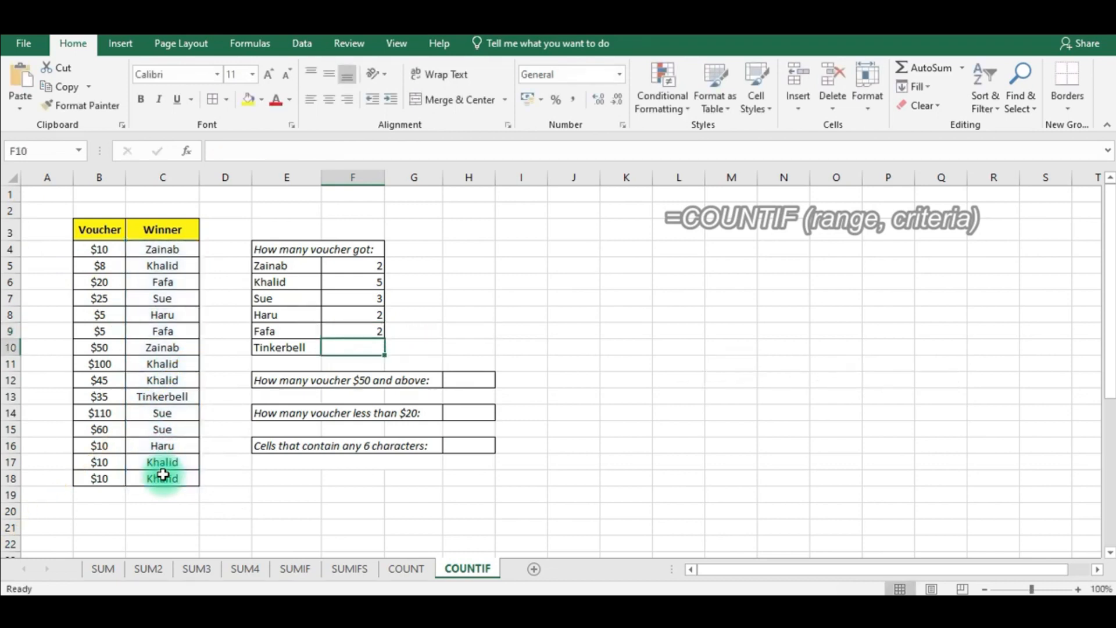
Step: In F10, enter a COUNTIF formula over C4:C18 with the name listed in E10 as a quoted text criterion
{"action": "type", "text": "=countuf"}
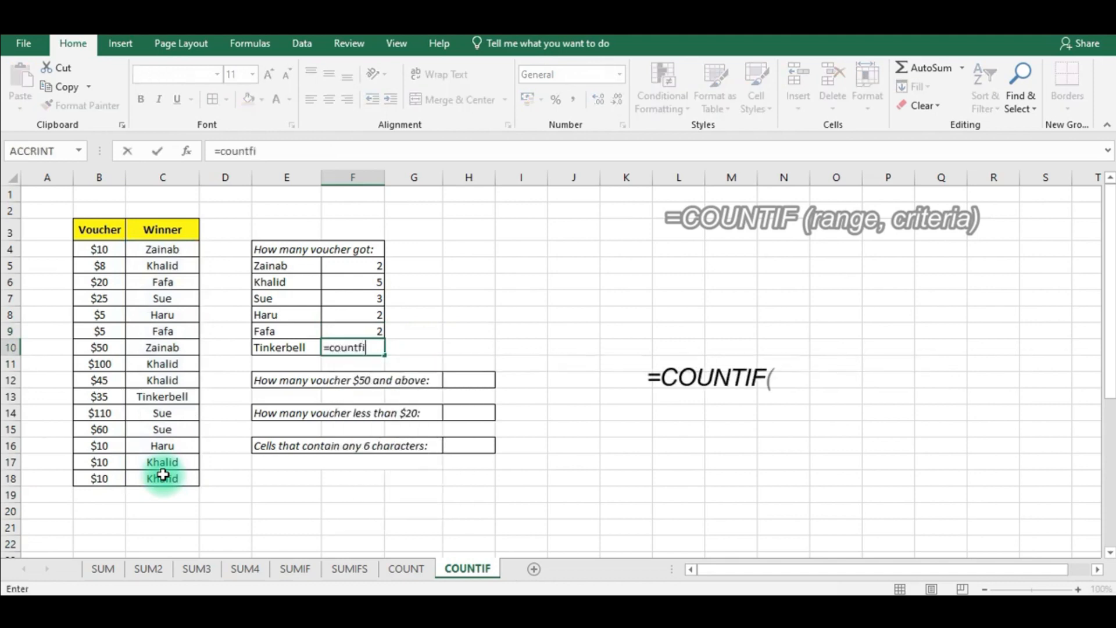
{"action": "key", "text": "BackSpace"}
{"action": "key", "text": "BackSpace"}
{"action": "type", "text": "if("}
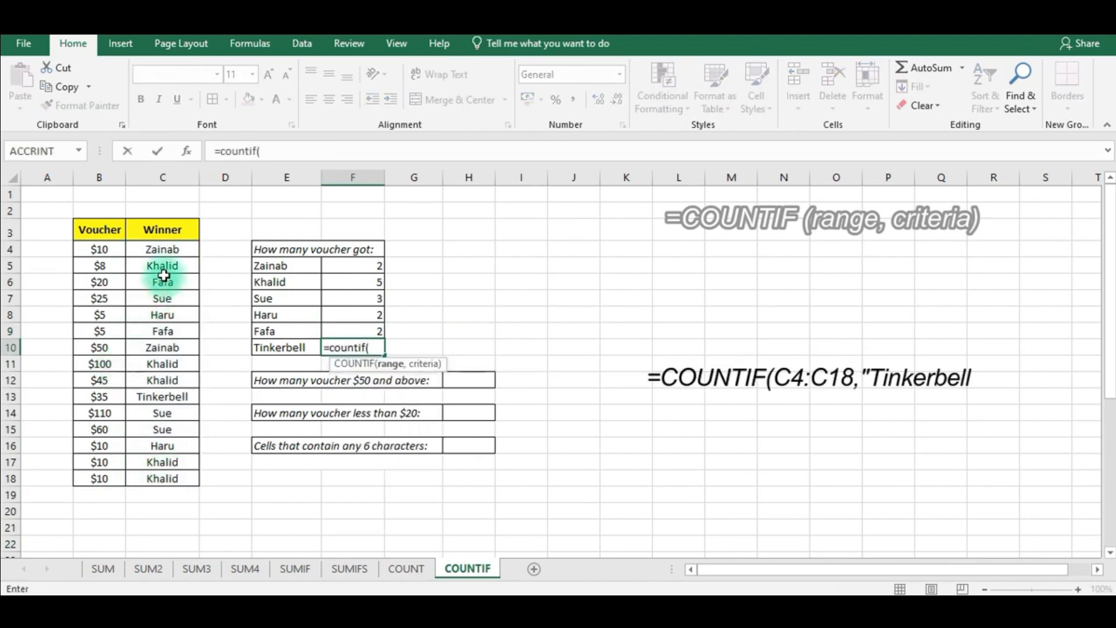
{"action": "left_click", "coordinate": [163, 249]}
{"action": "left_click_drag", "start_coordinate": [160, 278], "coordinate": [160, 474]}
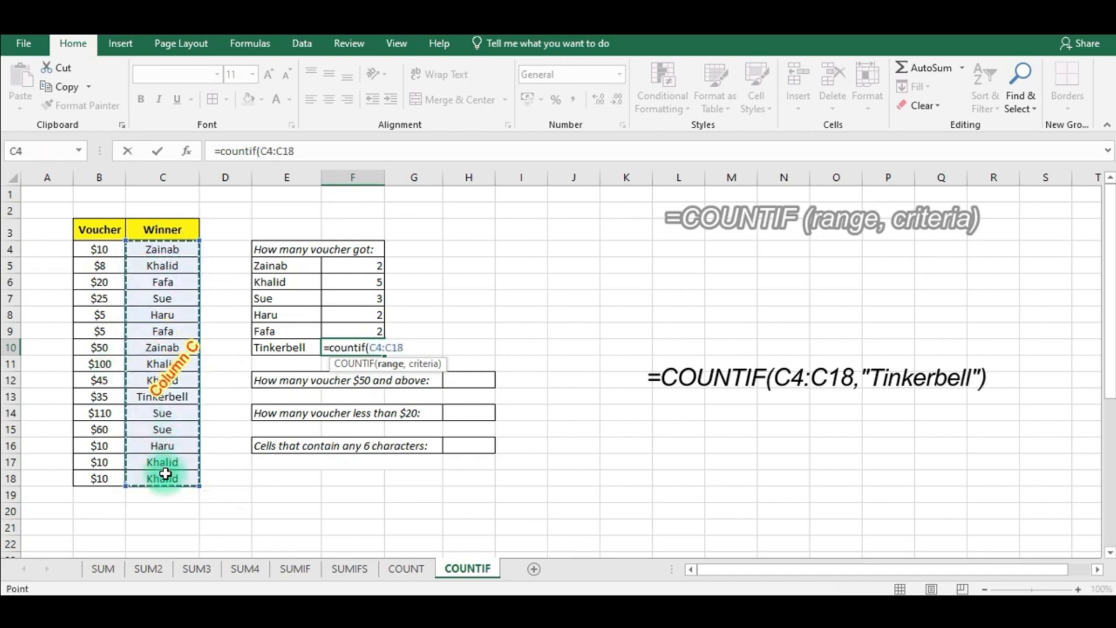
{"action": "type", "text": ",\"Tinkerbell"}
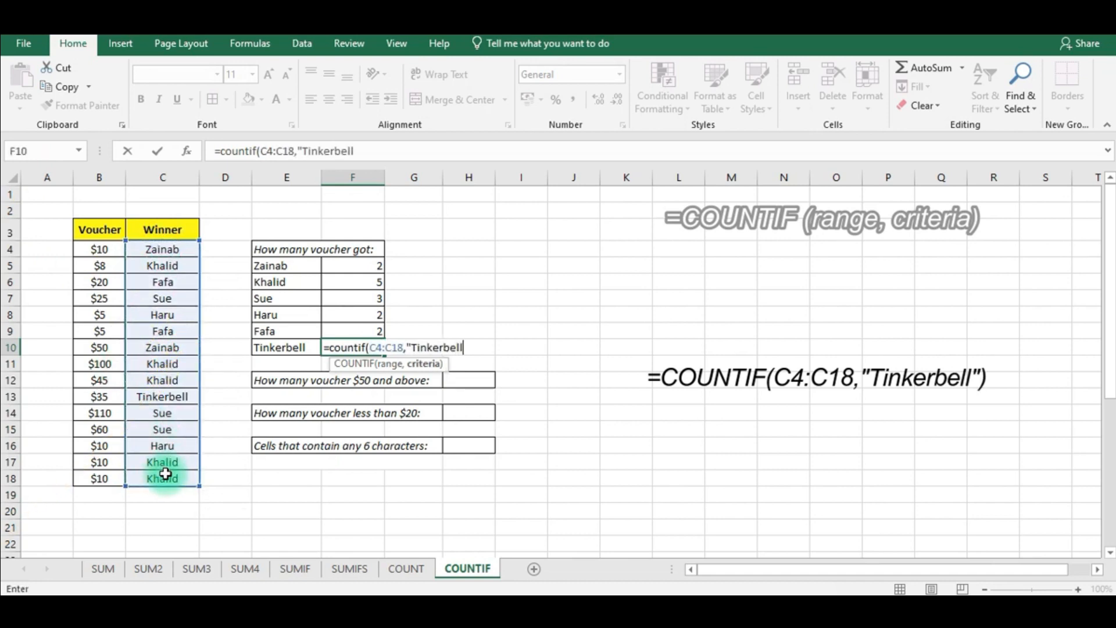
{"action": "key", "text": "Return"}
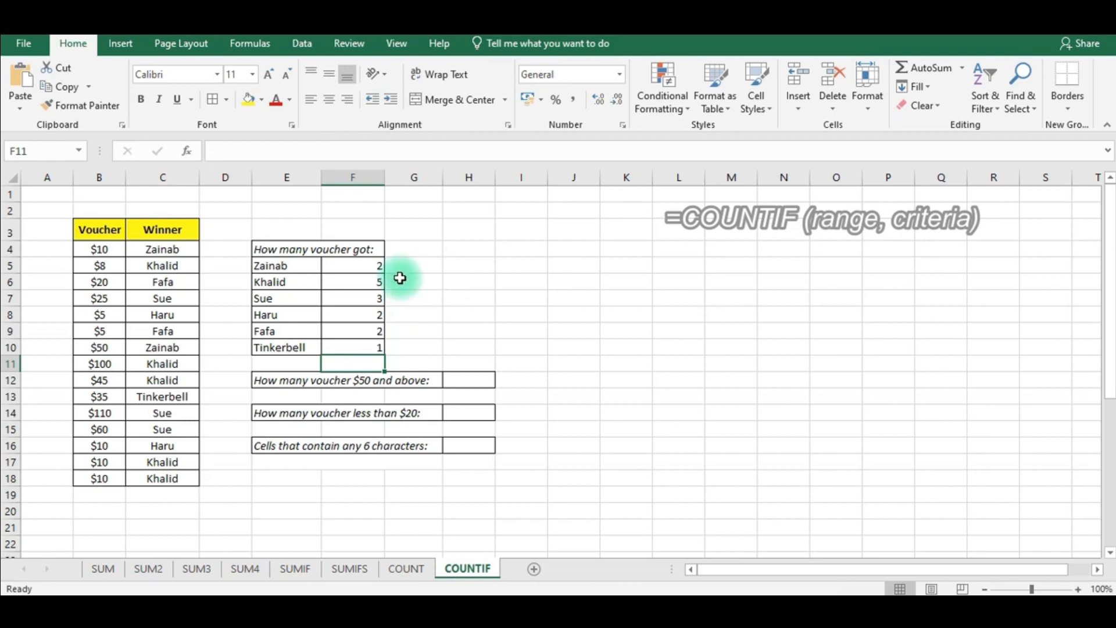
{"action": "left_click", "coordinate": [463, 264]}
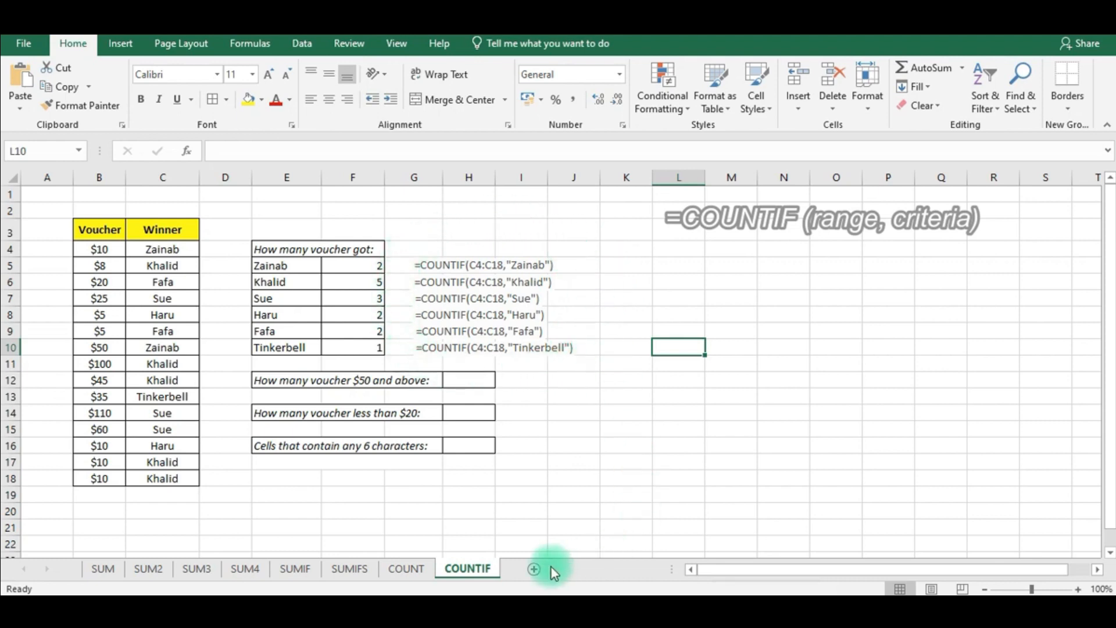
Step: In H12, enter =COUNTIF(B4:B18,">50") for the count of vouchers of $50 and above
{"action": "left_click", "coordinate": [294, 382]}
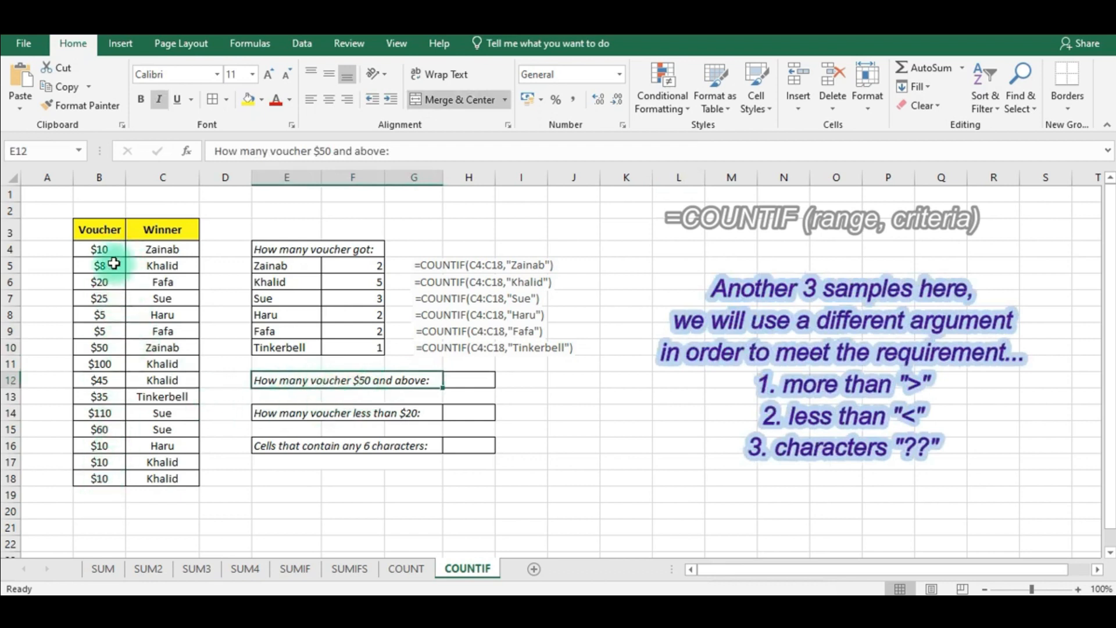
{"action": "left_click", "coordinate": [474, 384]}
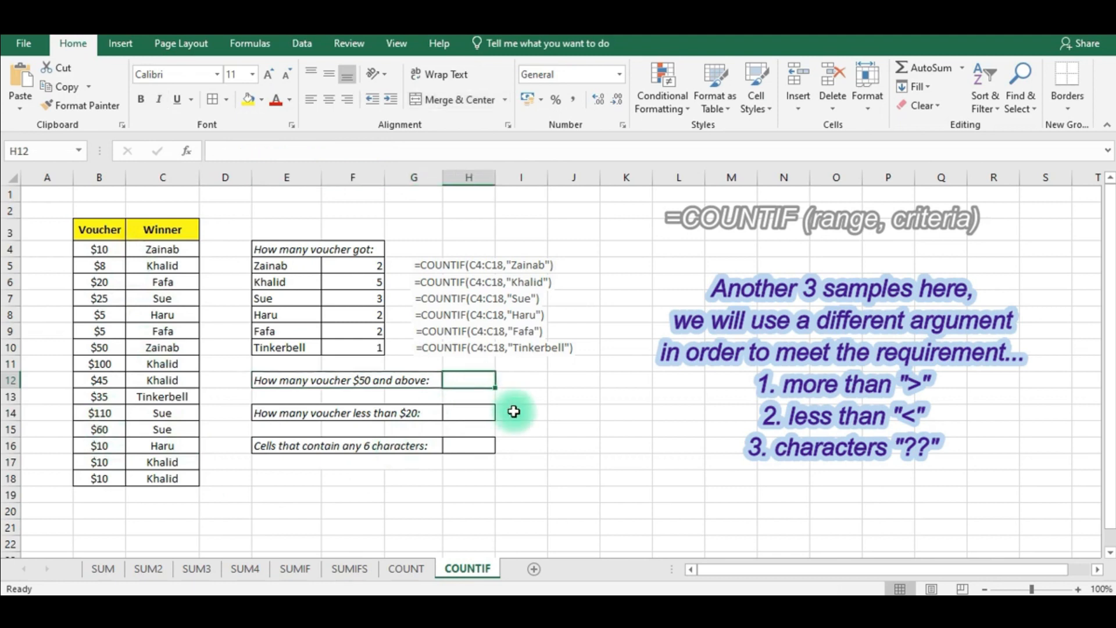
{"action": "type", "text": "=c"}
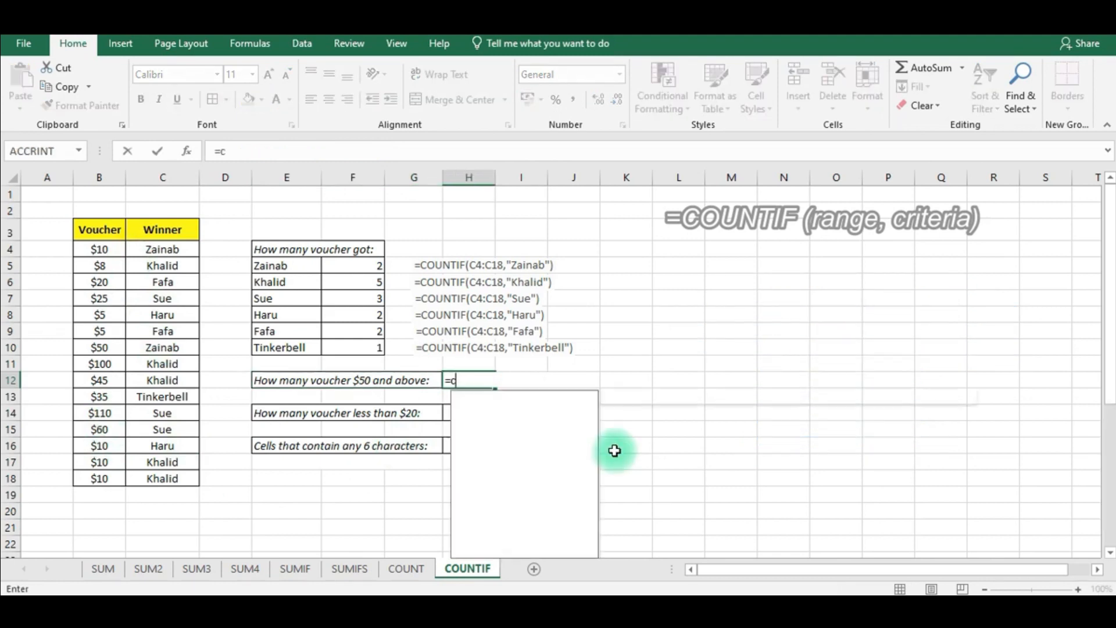
{"action": "type", "text": "ountif("}
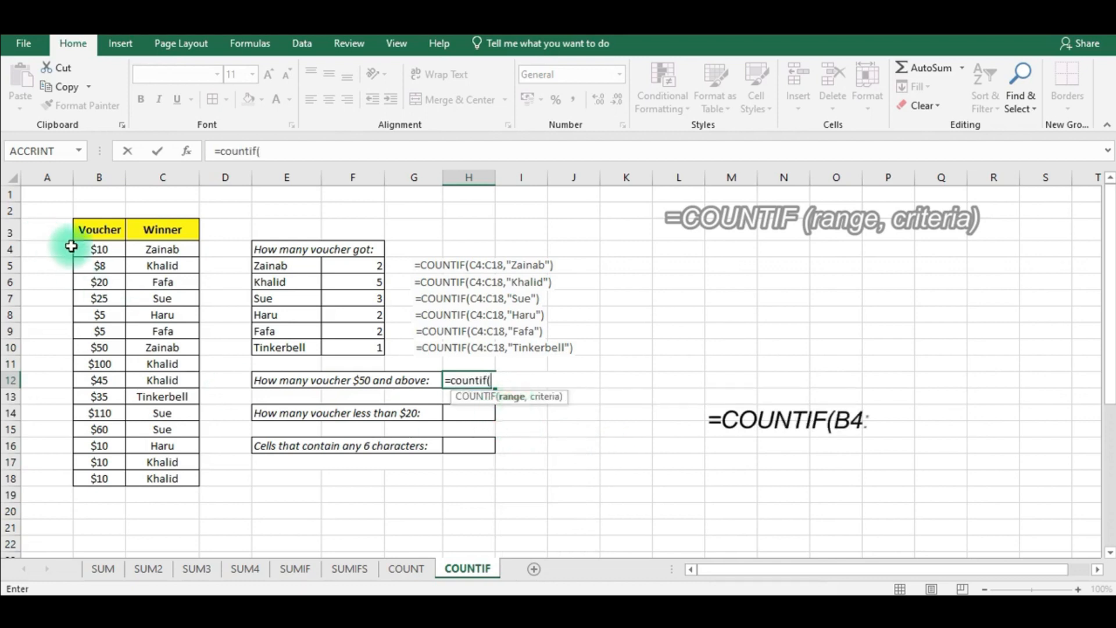
{"action": "left_click_drag", "start_coordinate": [99, 248], "coordinate": [97, 478]}
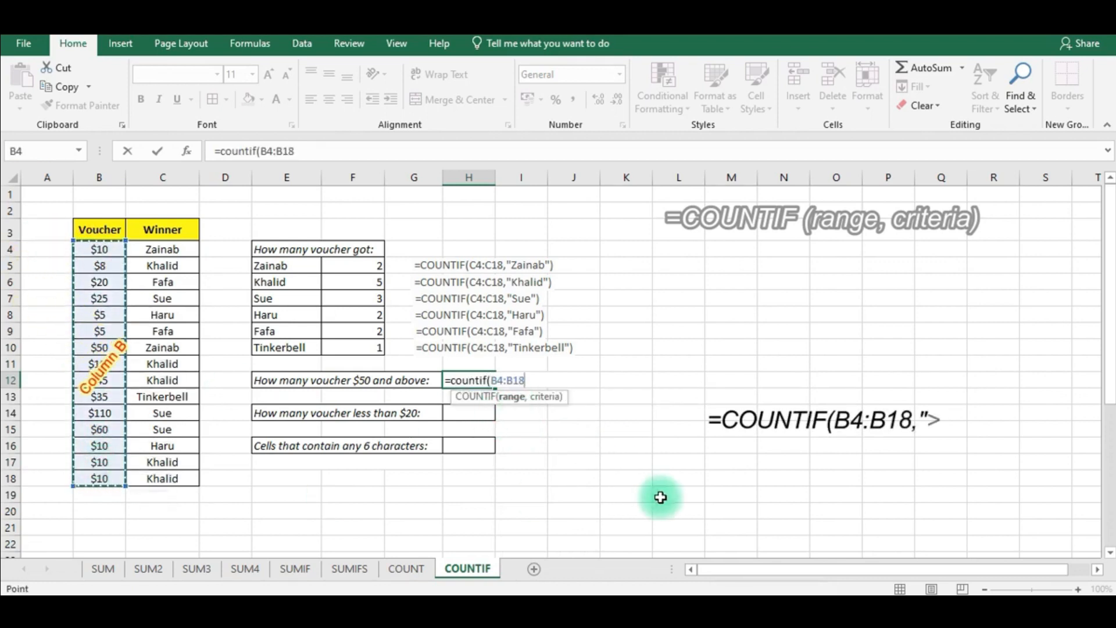
{"action": "type", "text": ","}
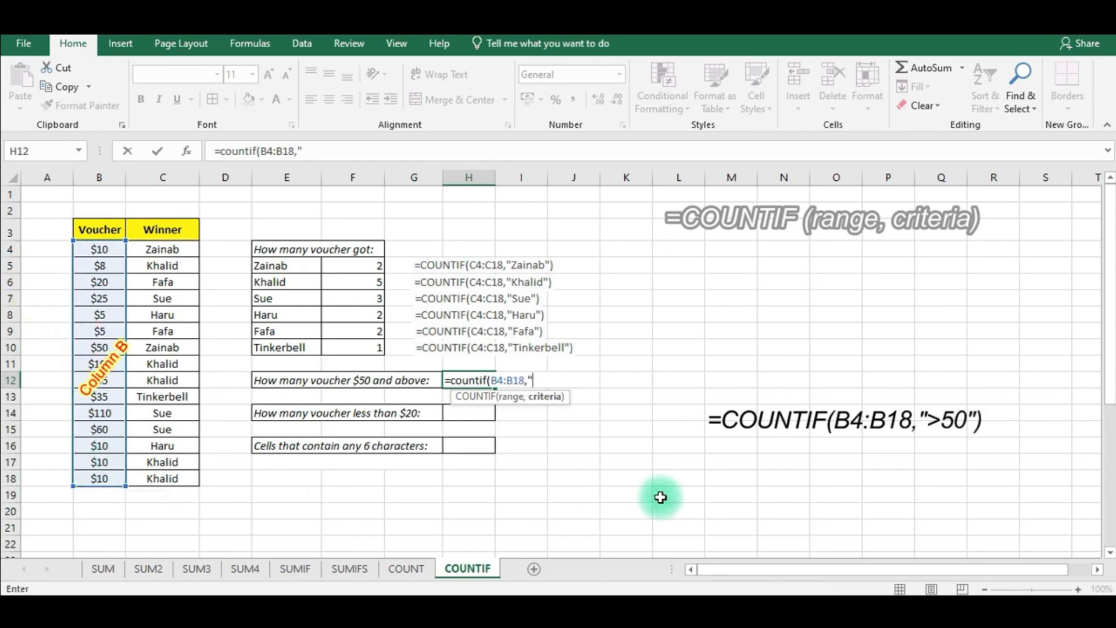
{"action": "type", "text": "\">50"}
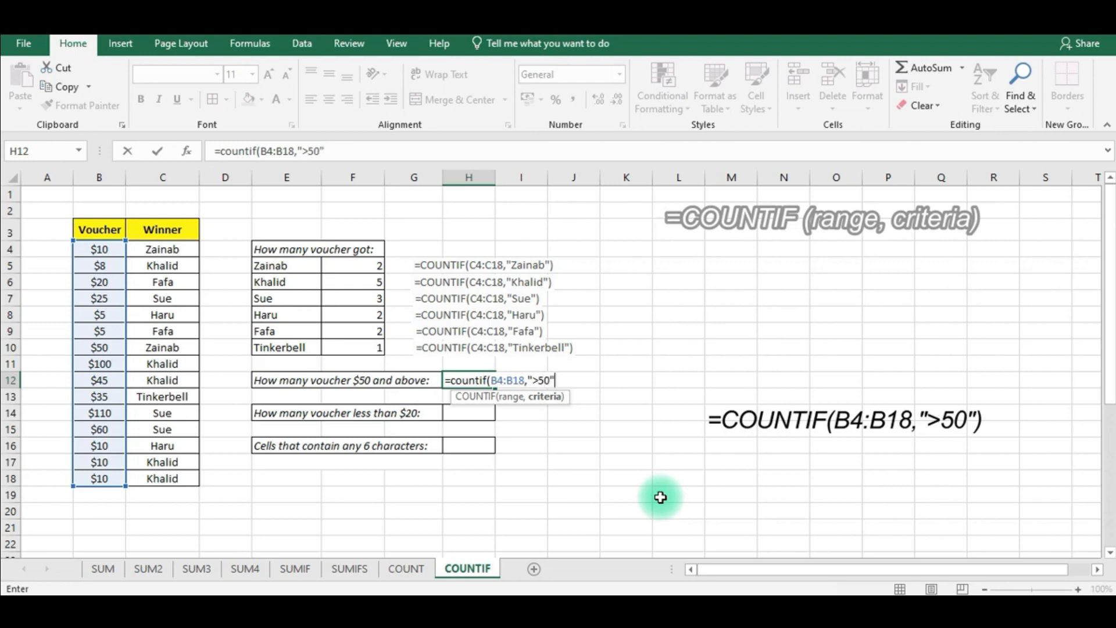
{"action": "type", "text": ")"}
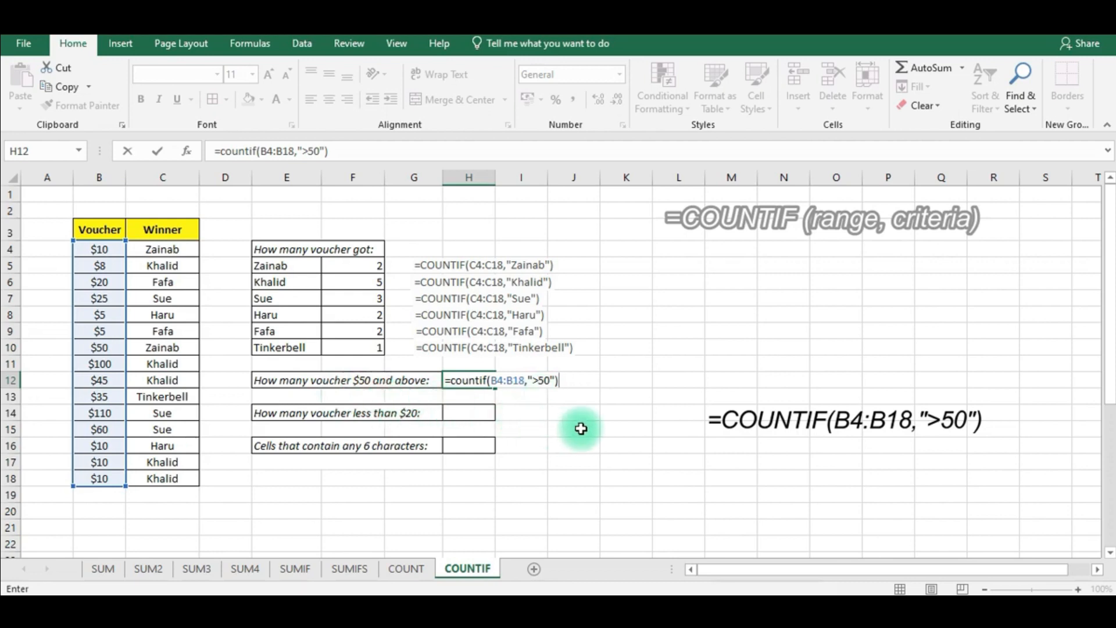
{"action": "key", "text": "Return"}
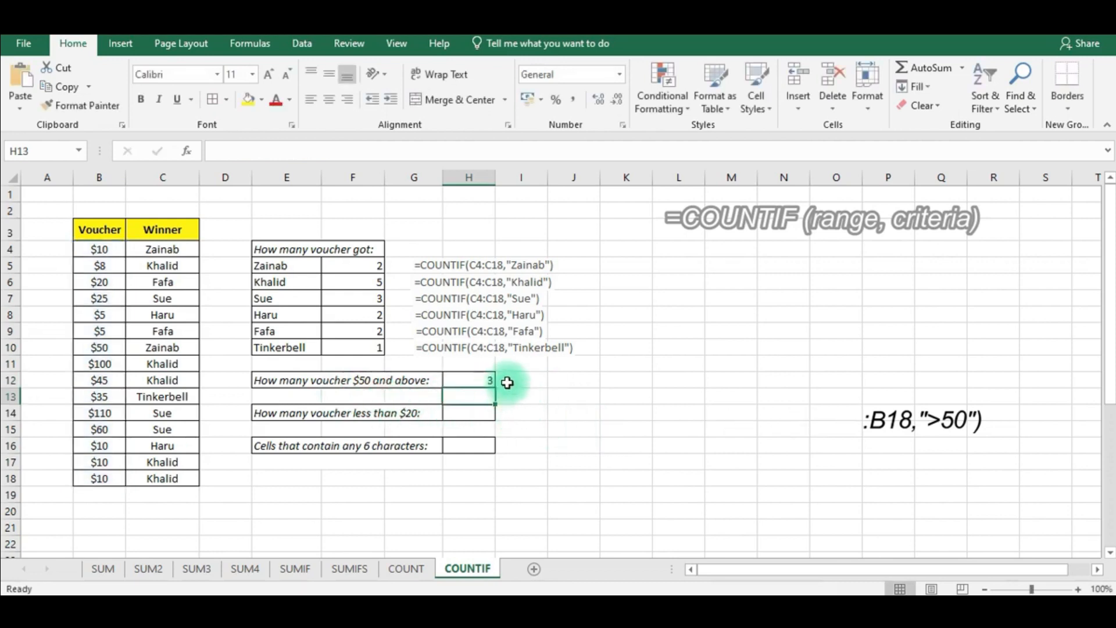
{"action": "left_click", "coordinate": [473, 379]}
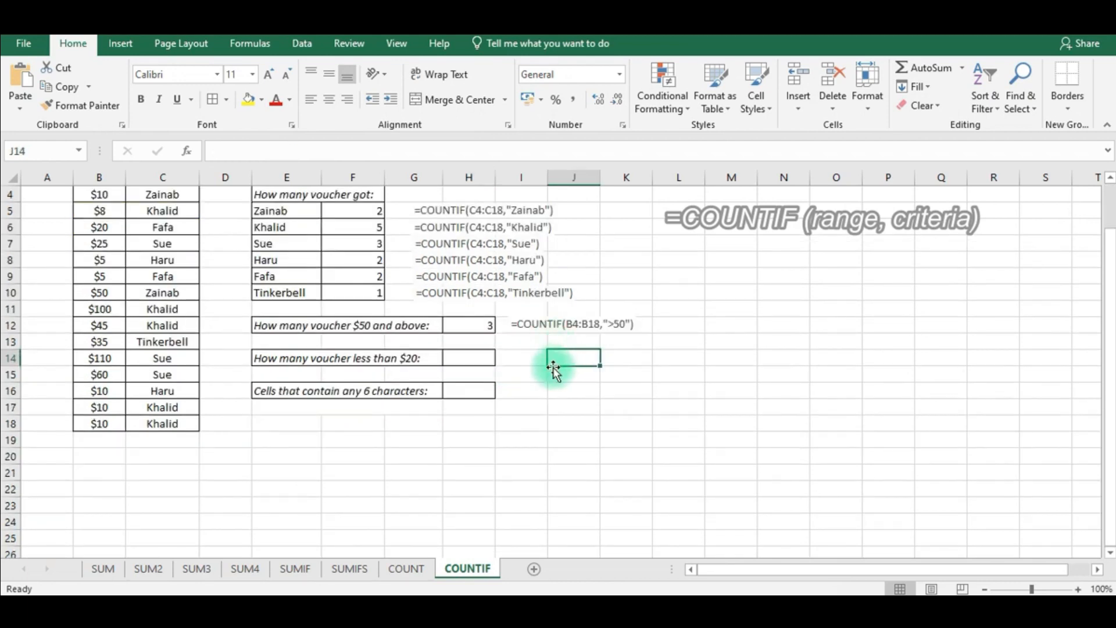
Step: In H14, enter =COUNTIF(B4:B18,"<20") to count the vouchers worth less than $20
{"action": "left_click", "coordinate": [351, 366]}
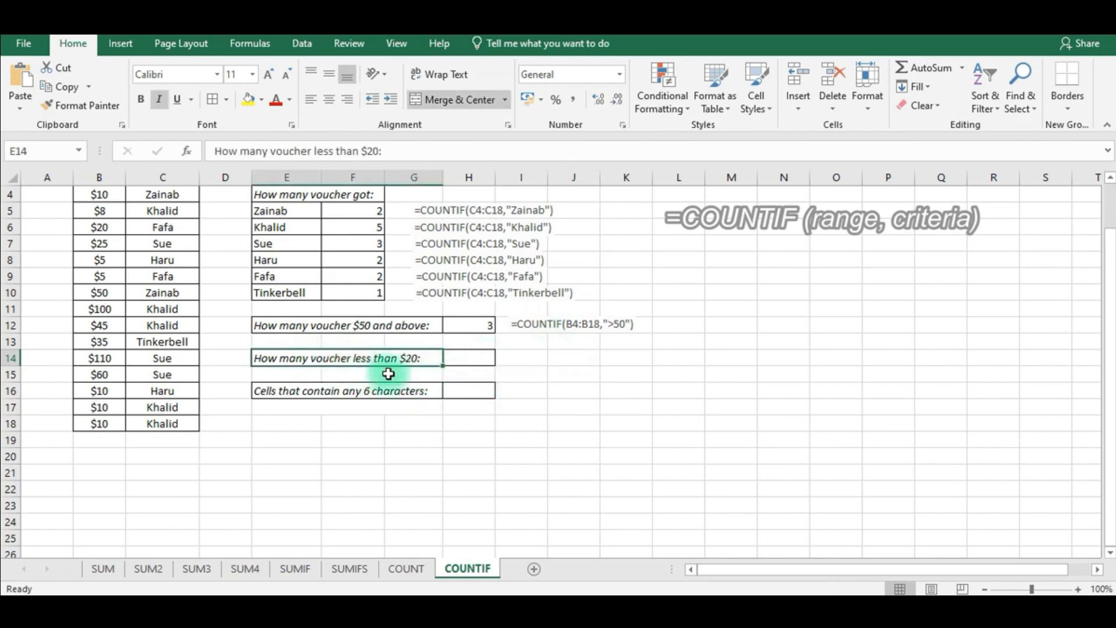
{"action": "left_click", "coordinate": [478, 363]}
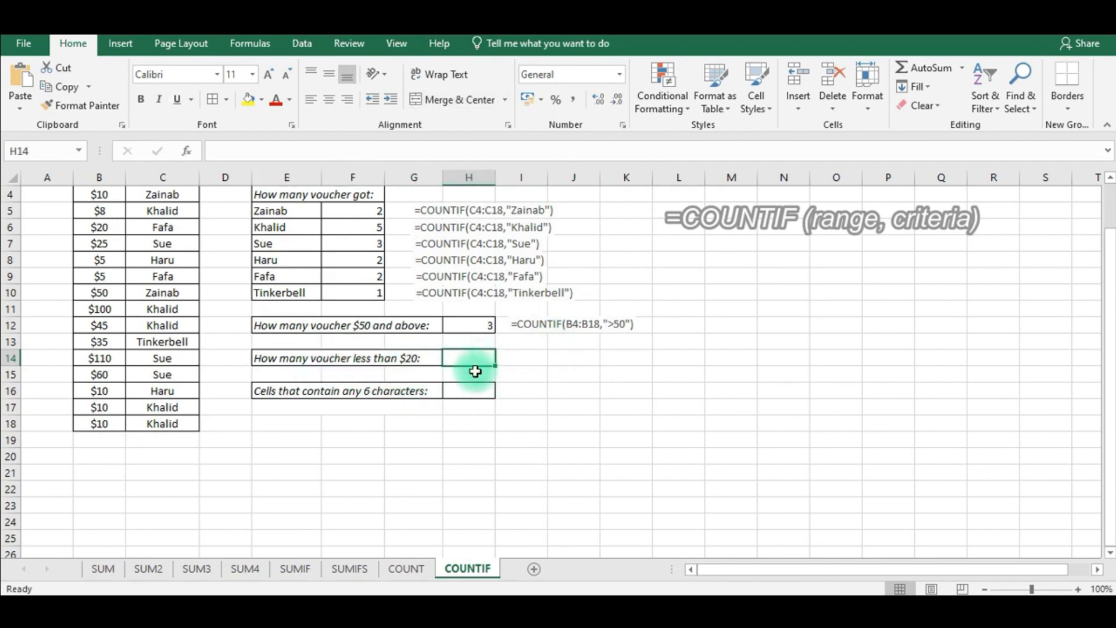
{"action": "type", "text": "="}
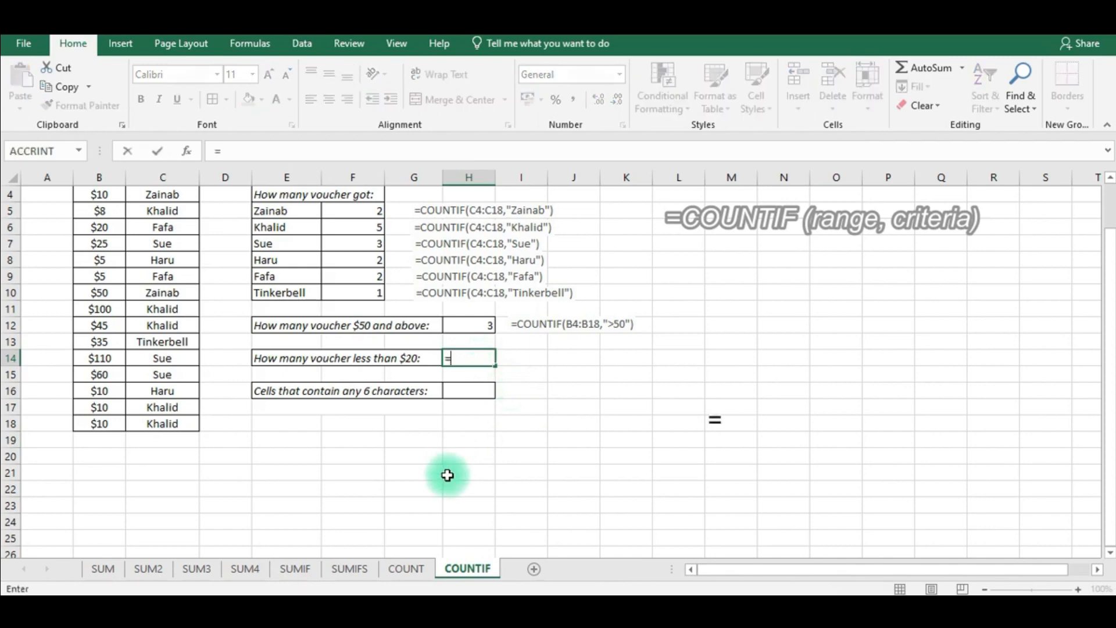
{"action": "type", "text": "countif("}
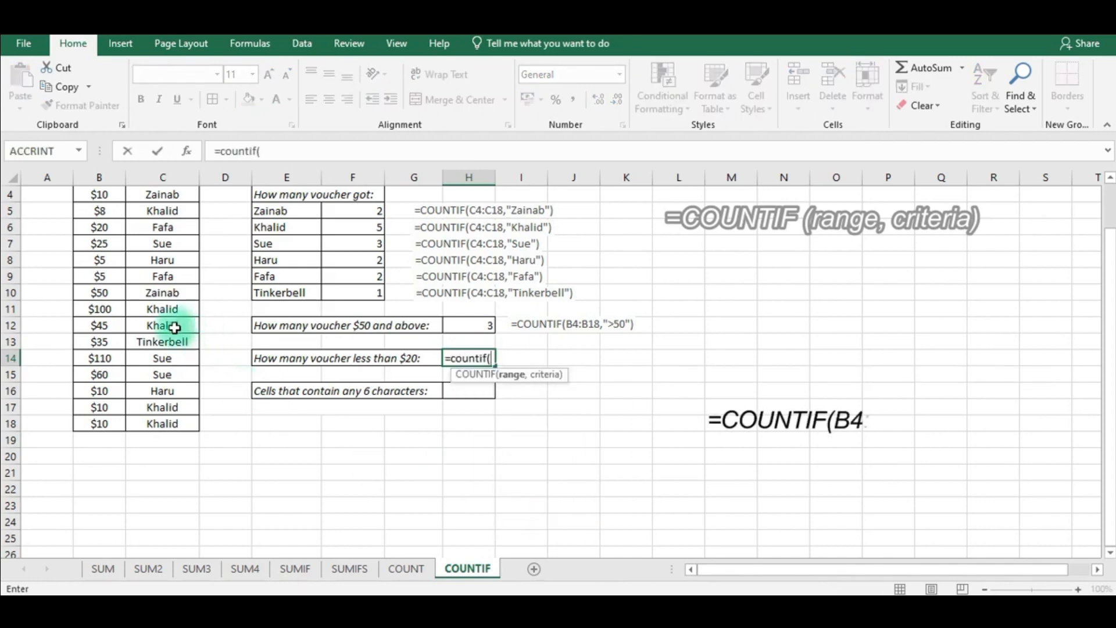
{"action": "scroll", "coordinate": [168, 326], "scroll_direction": "up", "scroll_amount": 1}
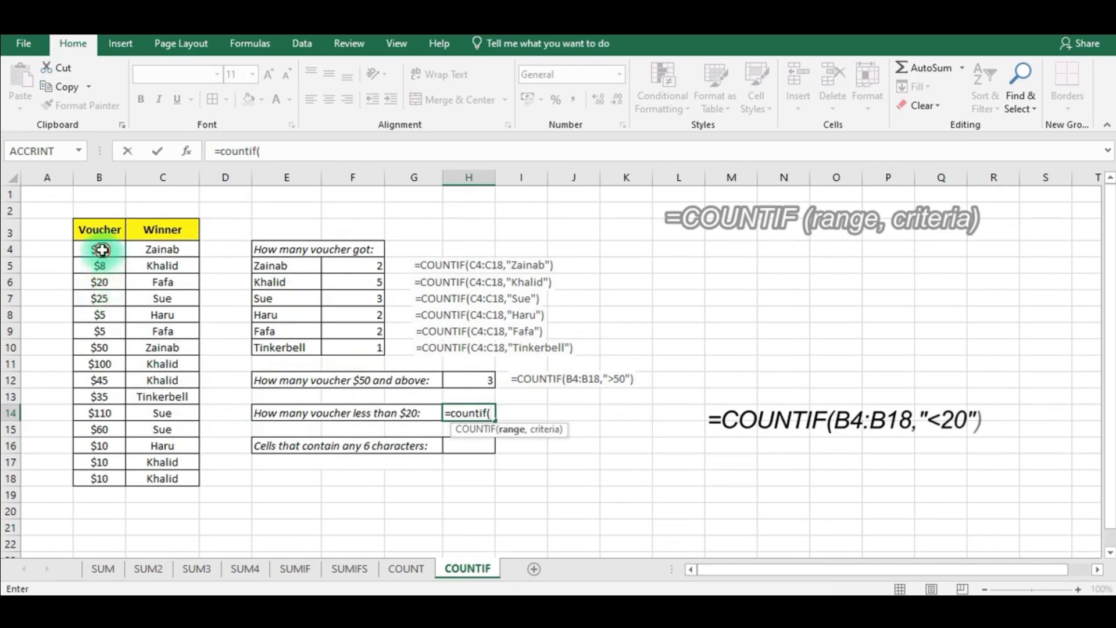
{"action": "left_click_drag", "start_coordinate": [102, 250], "coordinate": [99, 480]}
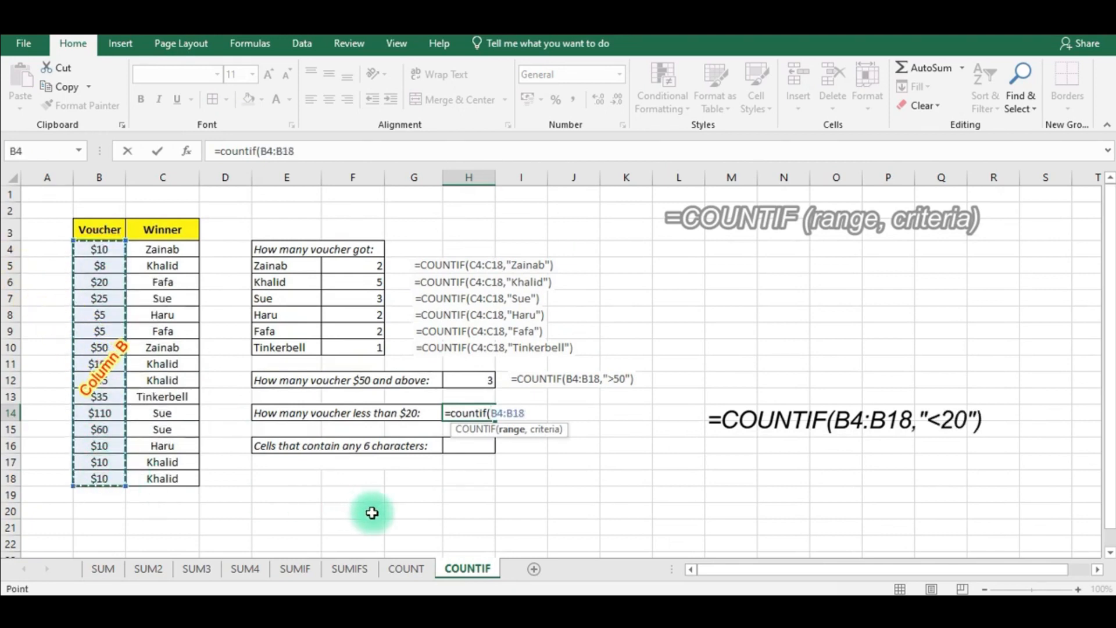
{"action": "type", "text": ",\"<20"}
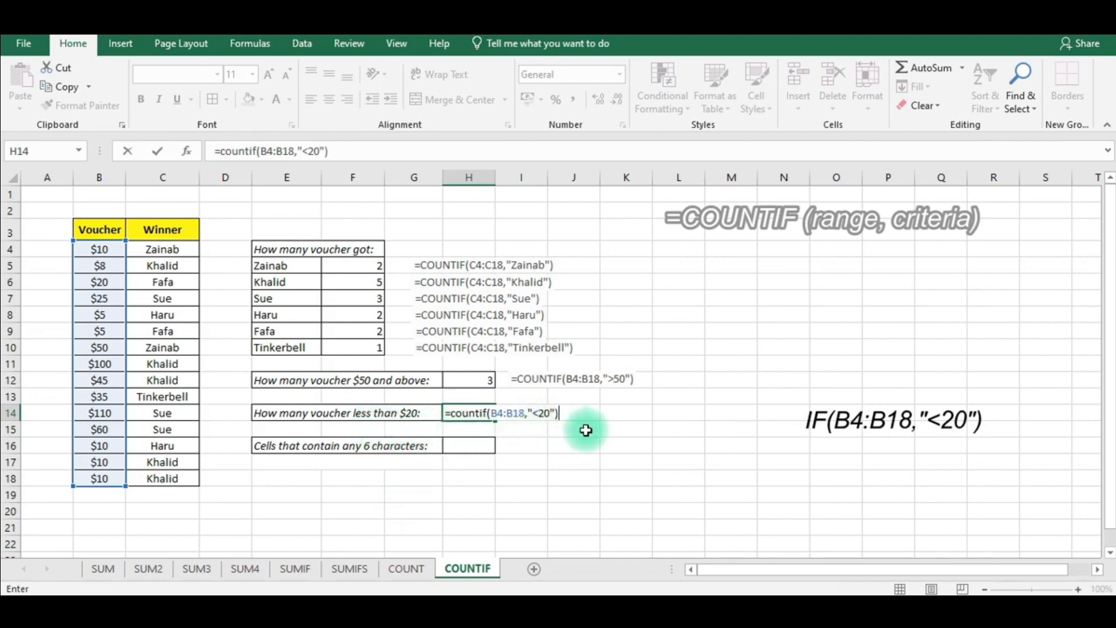
{"action": "key", "text": "Return"}
{"action": "left_click", "coordinate": [467, 410]}
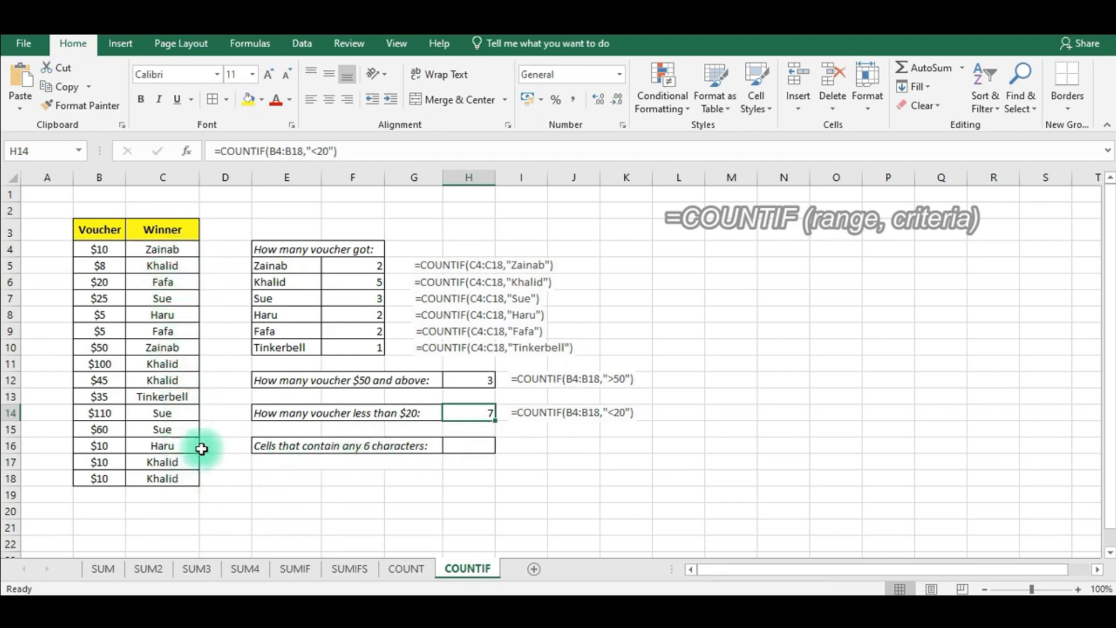
Step: In H16, enter =COUNTIF(C4:C18,"??????") to count the winner cells that contain any six characters
{"action": "left_click", "coordinate": [471, 447]}
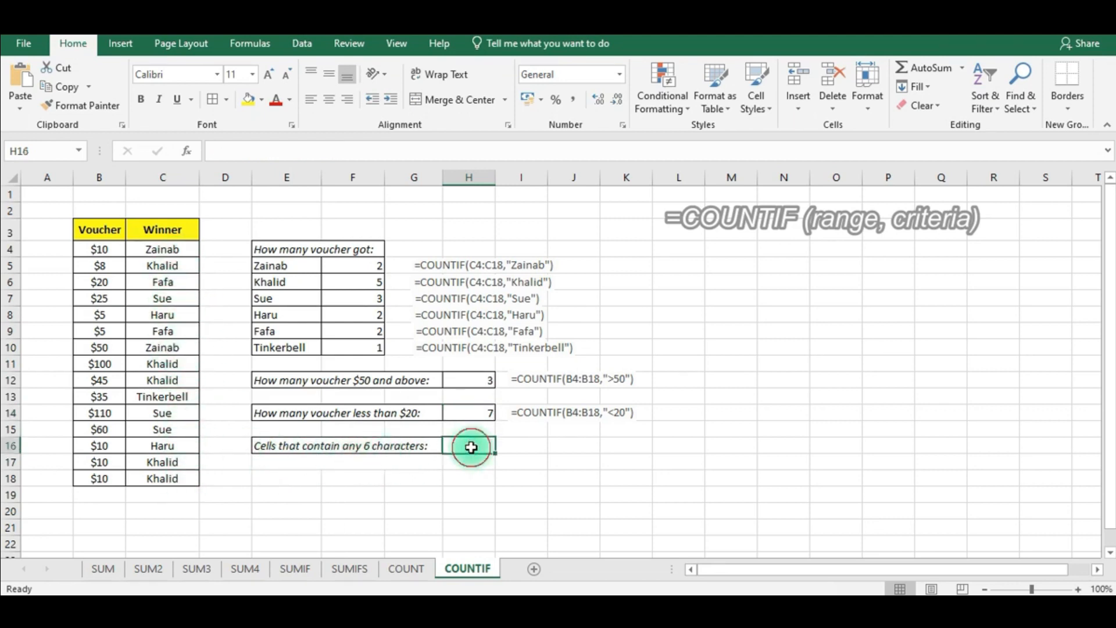
{"action": "type", "text": "="}
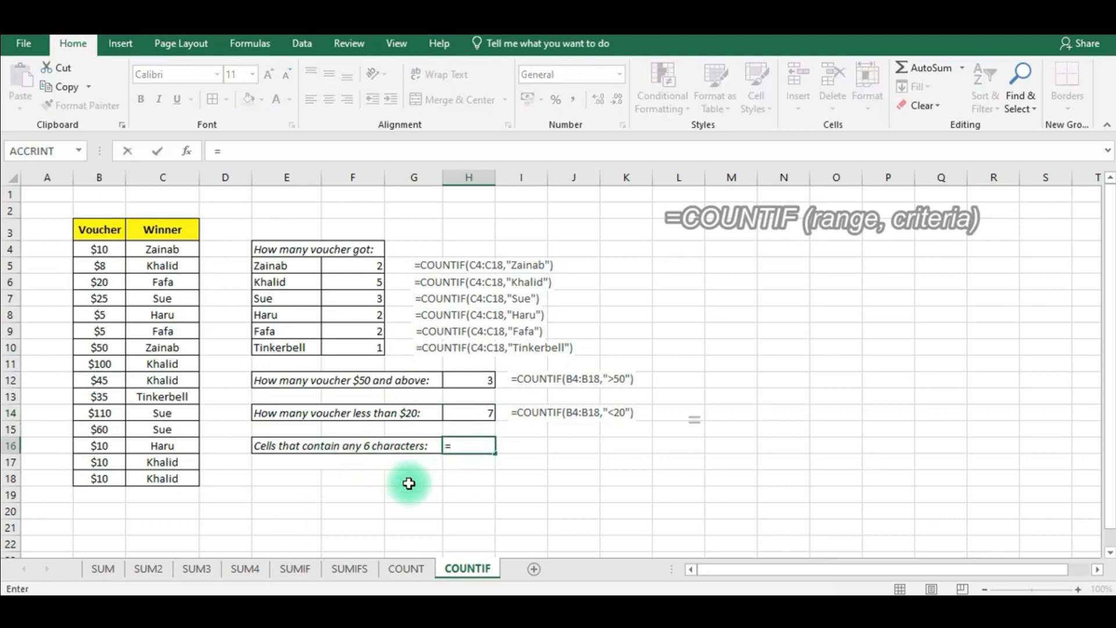
{"action": "type", "text": "countif"}
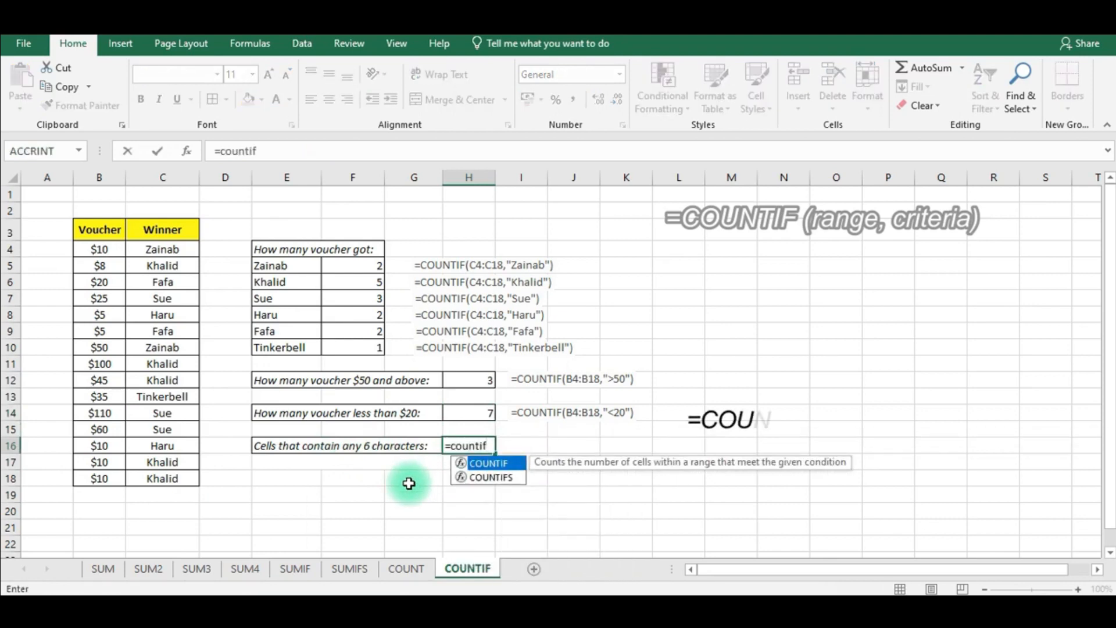
{"action": "type", "text": "("}
{"action": "left_click_drag", "start_coordinate": [159, 248], "coordinate": [163, 480]}
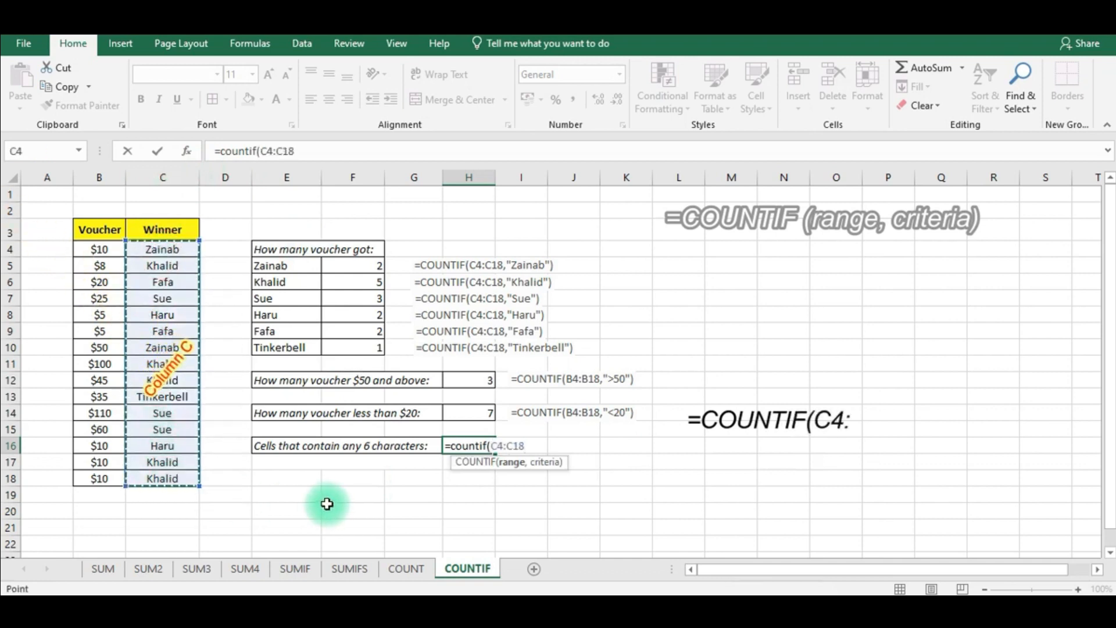
{"action": "type", "text": ","}
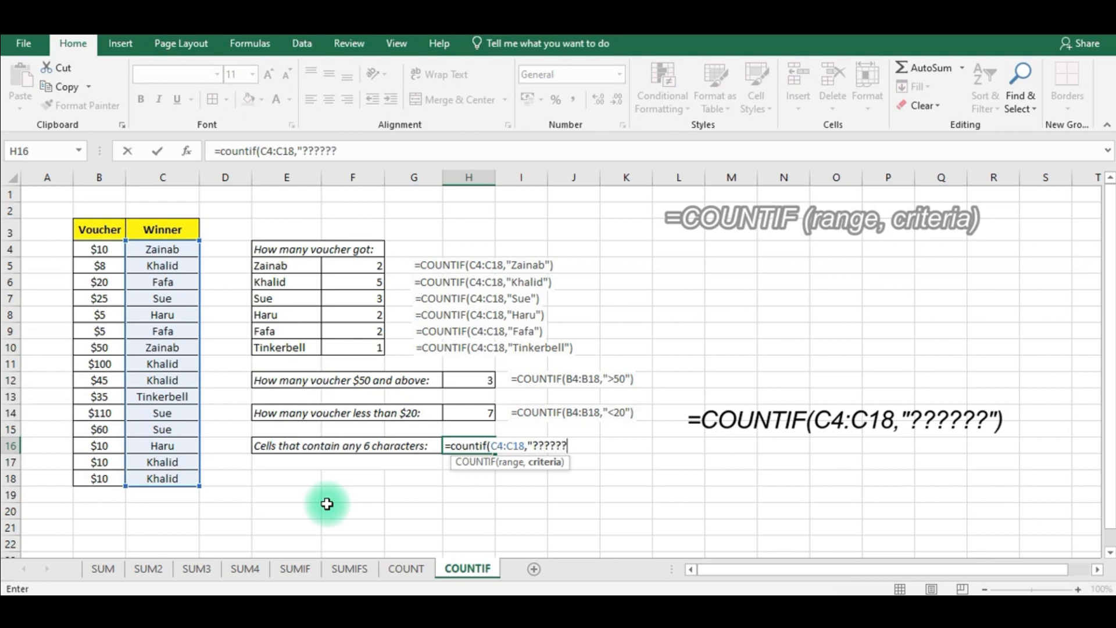
{"action": "type", "text": ")"}
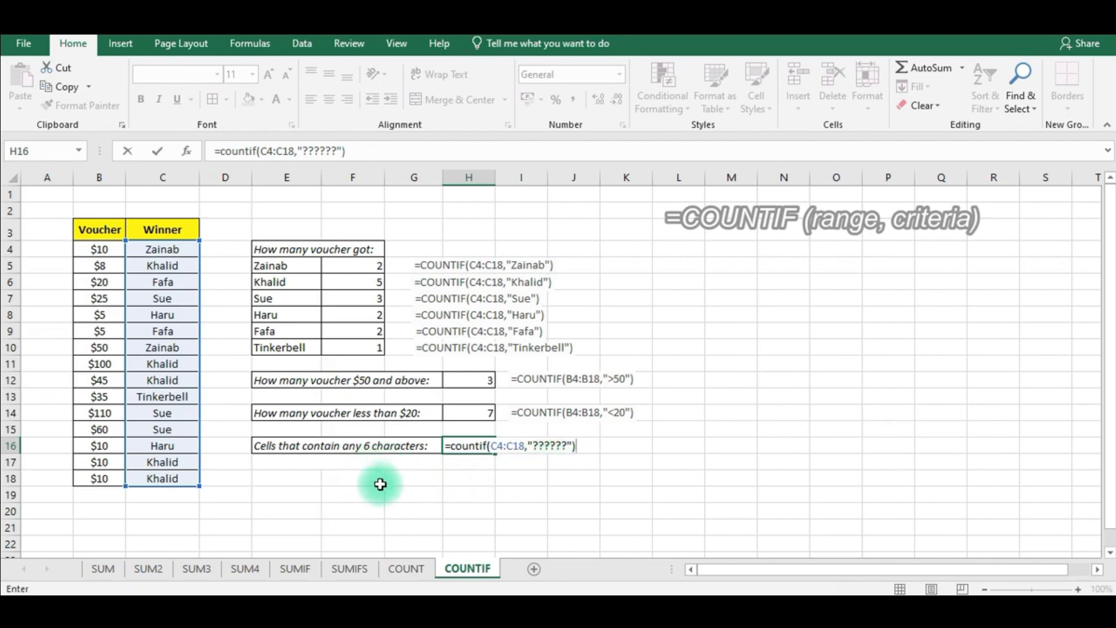
{"action": "key", "text": "Return"}
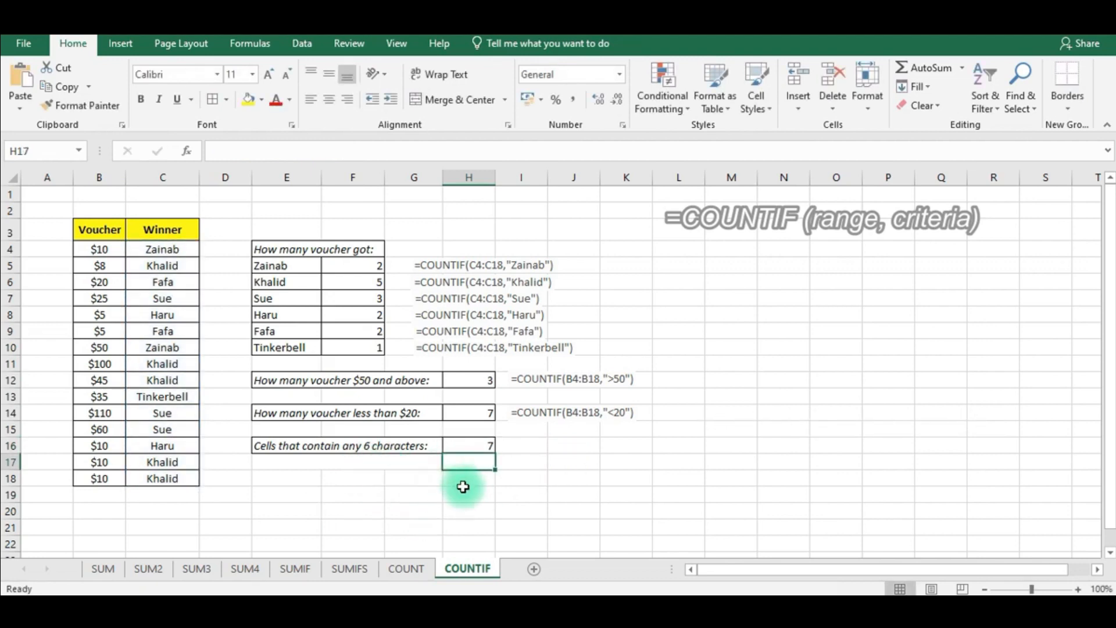
{"action": "left_click", "coordinate": [473, 446]}
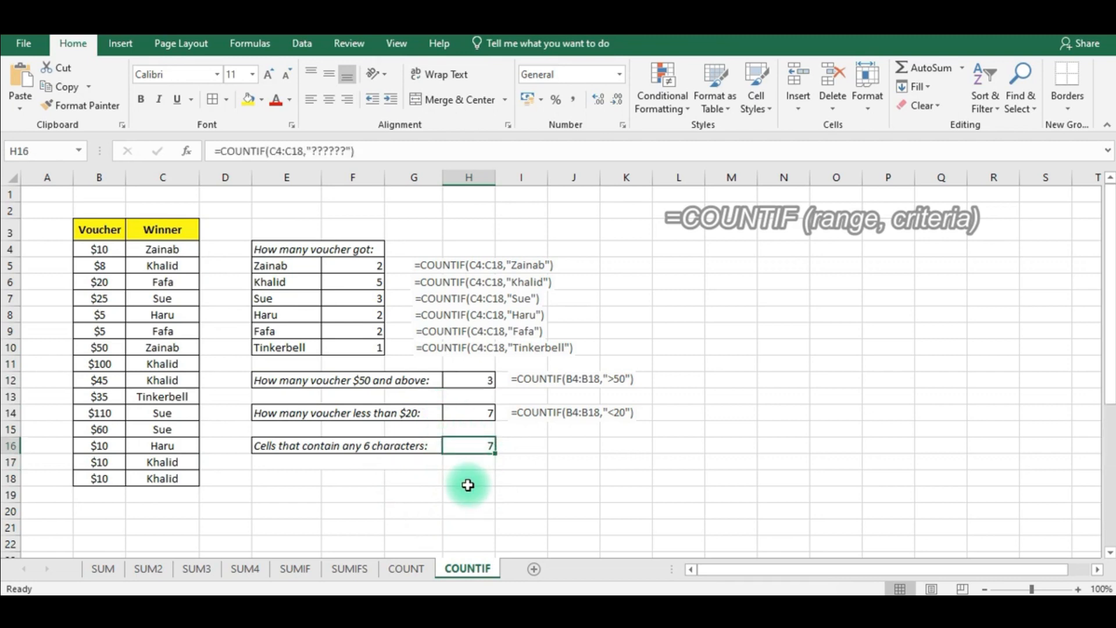
Step: Check the six-character names in the Winner column against the result of the wildcard count in H16
{"action": "left_click", "coordinate": [163, 478]}
{"action": "left_click", "coordinate": [174, 460]}
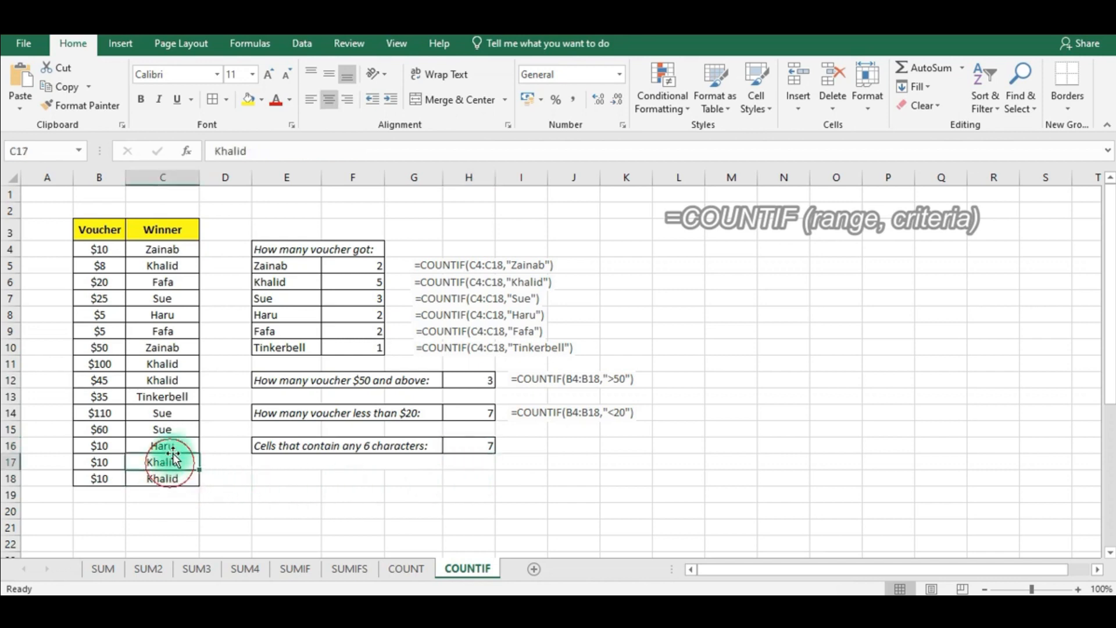
{"action": "left_click", "coordinate": [165, 382]}
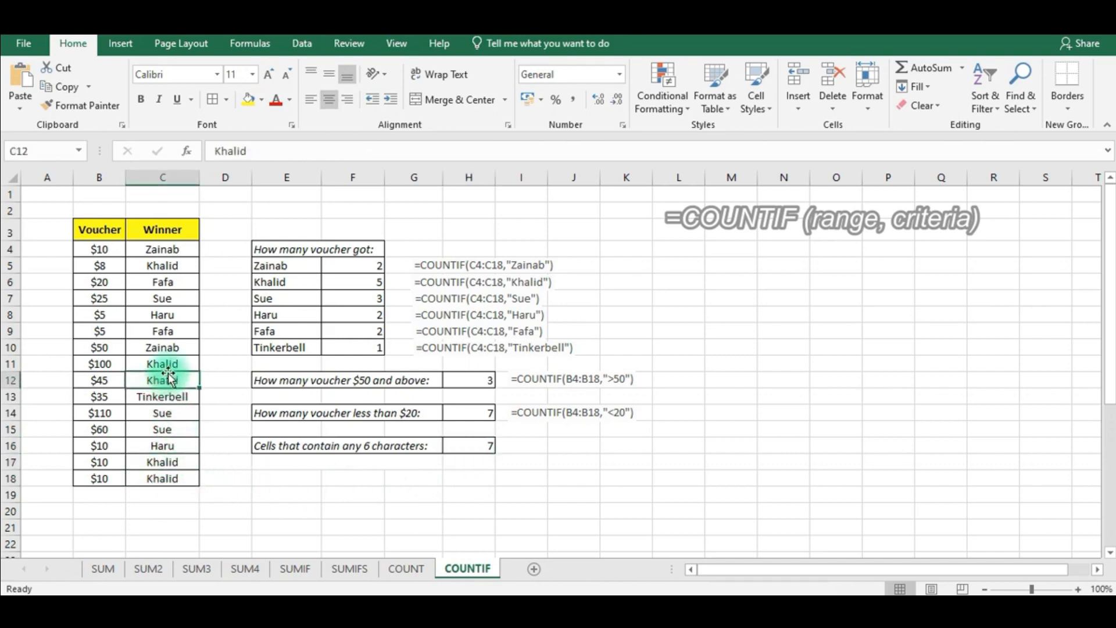
{"action": "left_click", "coordinate": [164, 364]}
{"action": "left_click", "coordinate": [164, 348]}
{"action": "left_click", "coordinate": [174, 264]}
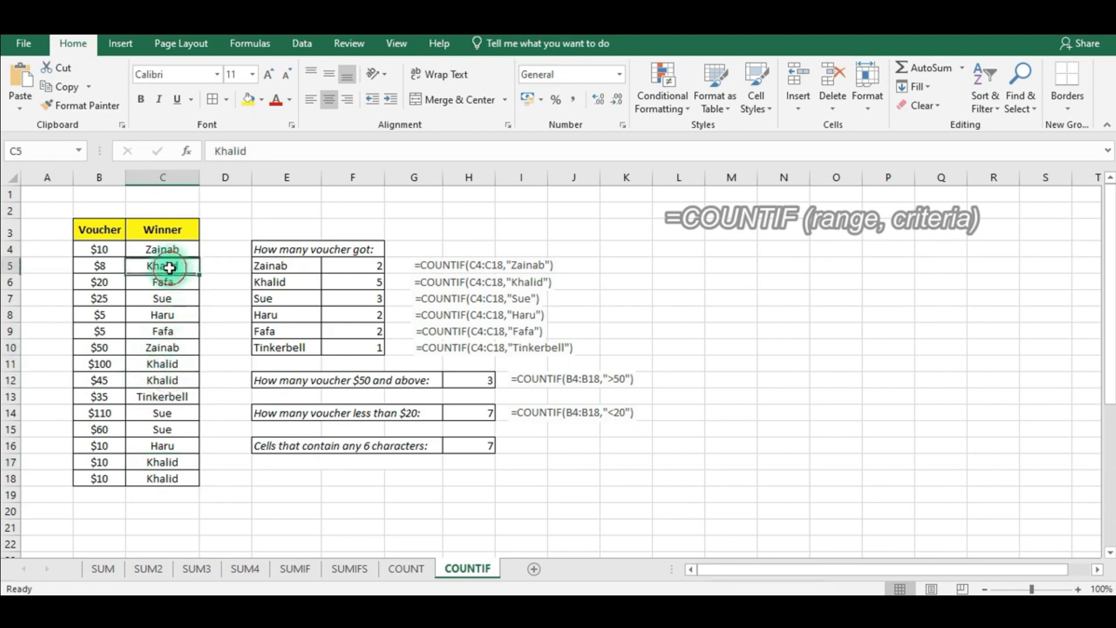
{"action": "left_click", "coordinate": [174, 249]}
{"action": "left_click", "coordinate": [478, 446]}
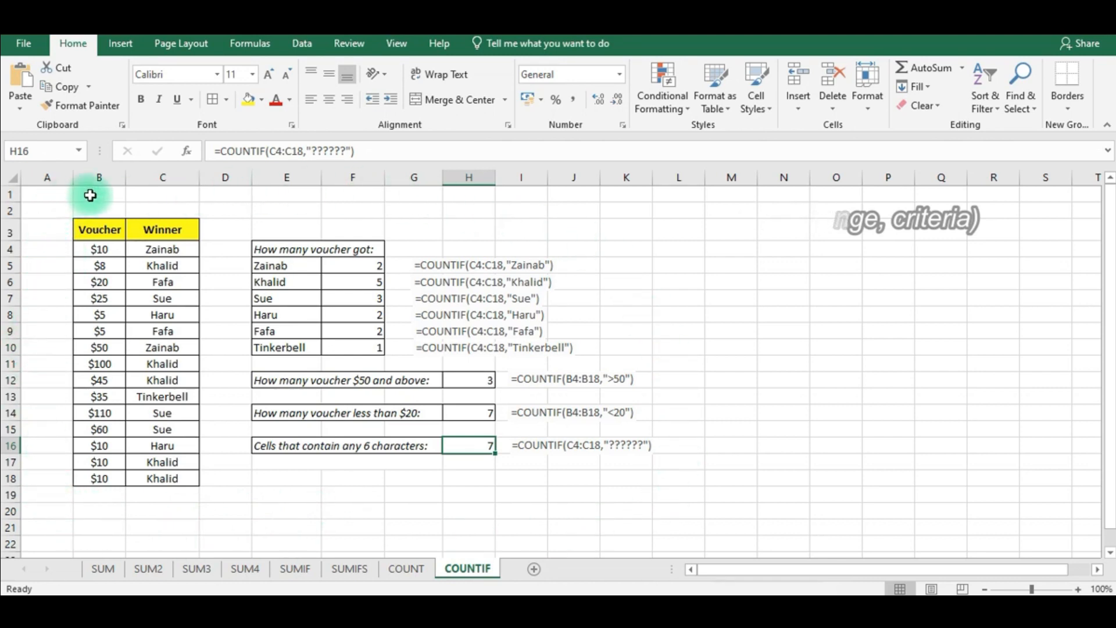
{"action": "left_click", "coordinate": [50, 198]}
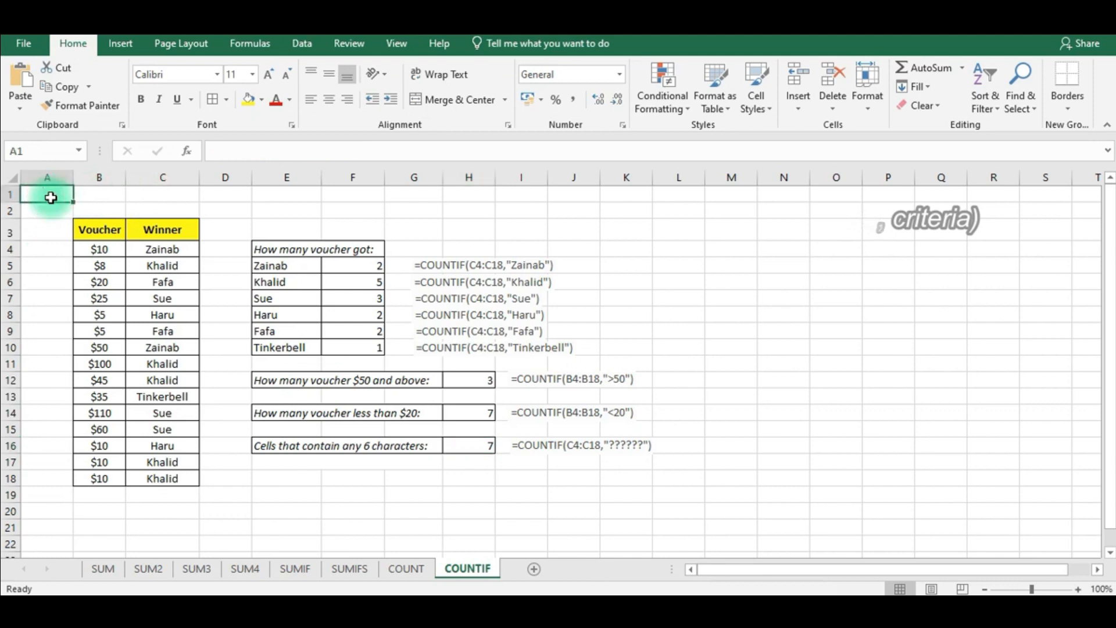